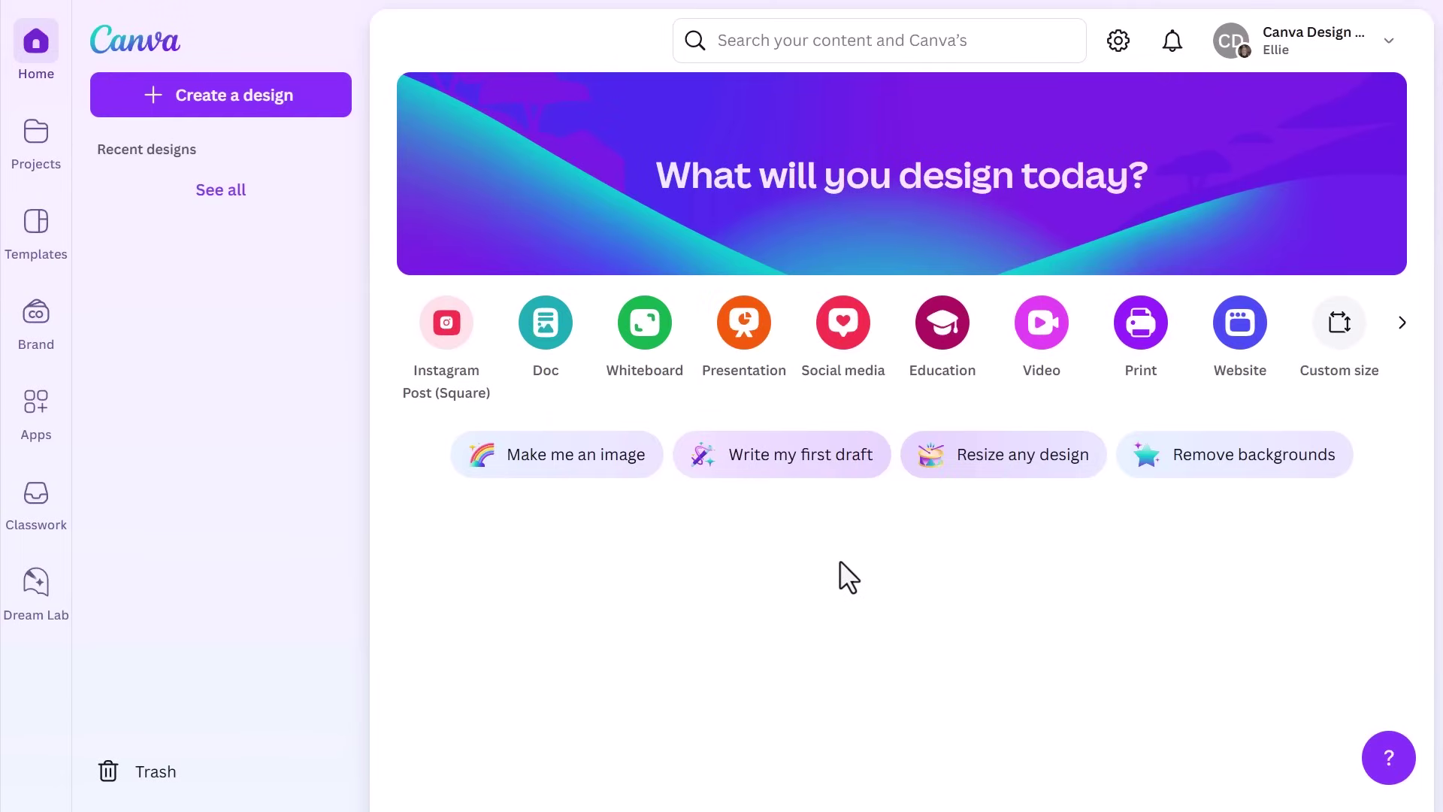
- Start a blank presentation and search templates for 'an informative presentation on Tutankhamun for grade 10 history students'
{"action": "left_click", "coordinate": [748, 335]}
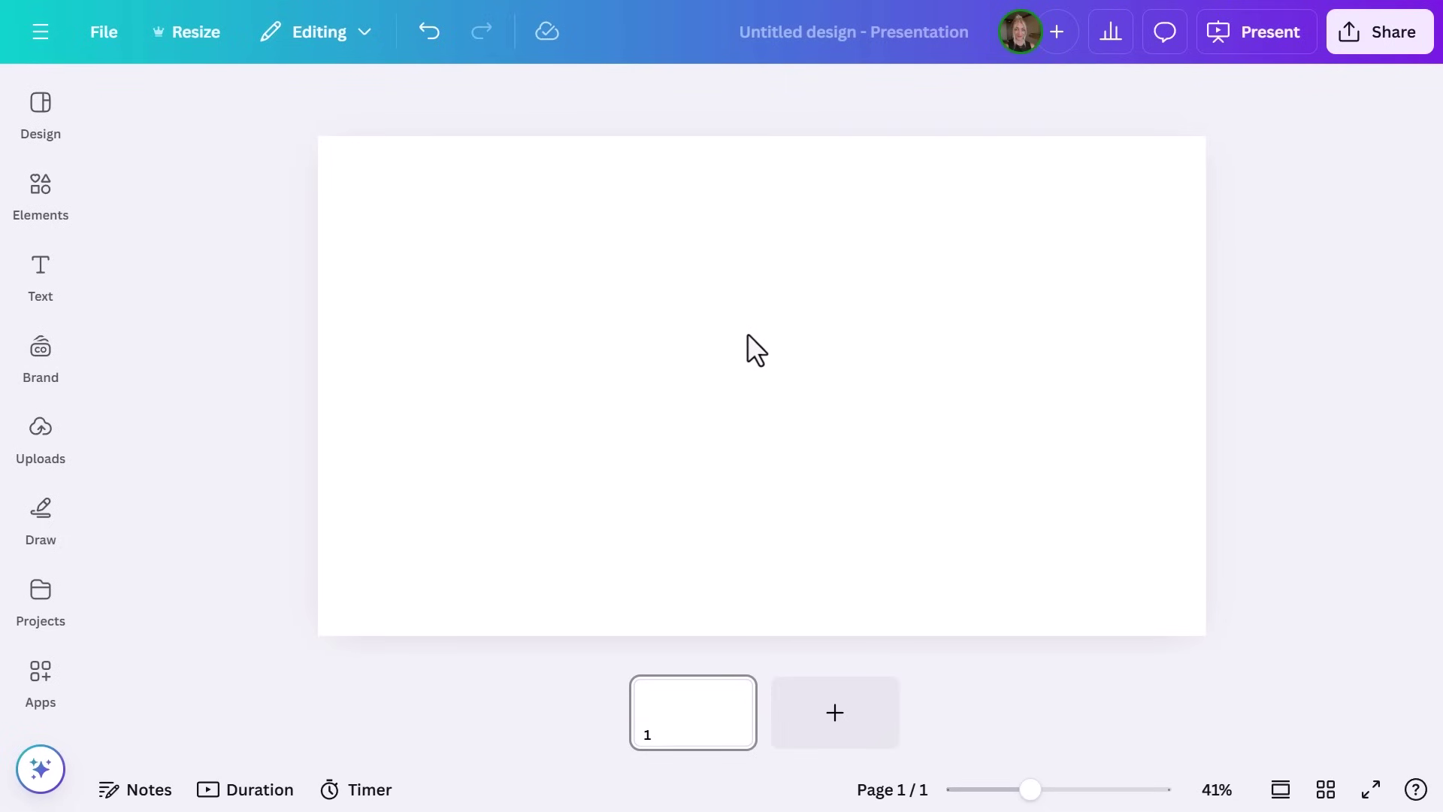
{"action": "left_click", "coordinate": [42, 111]}
{"action": "left_click", "coordinate": [189, 118]}
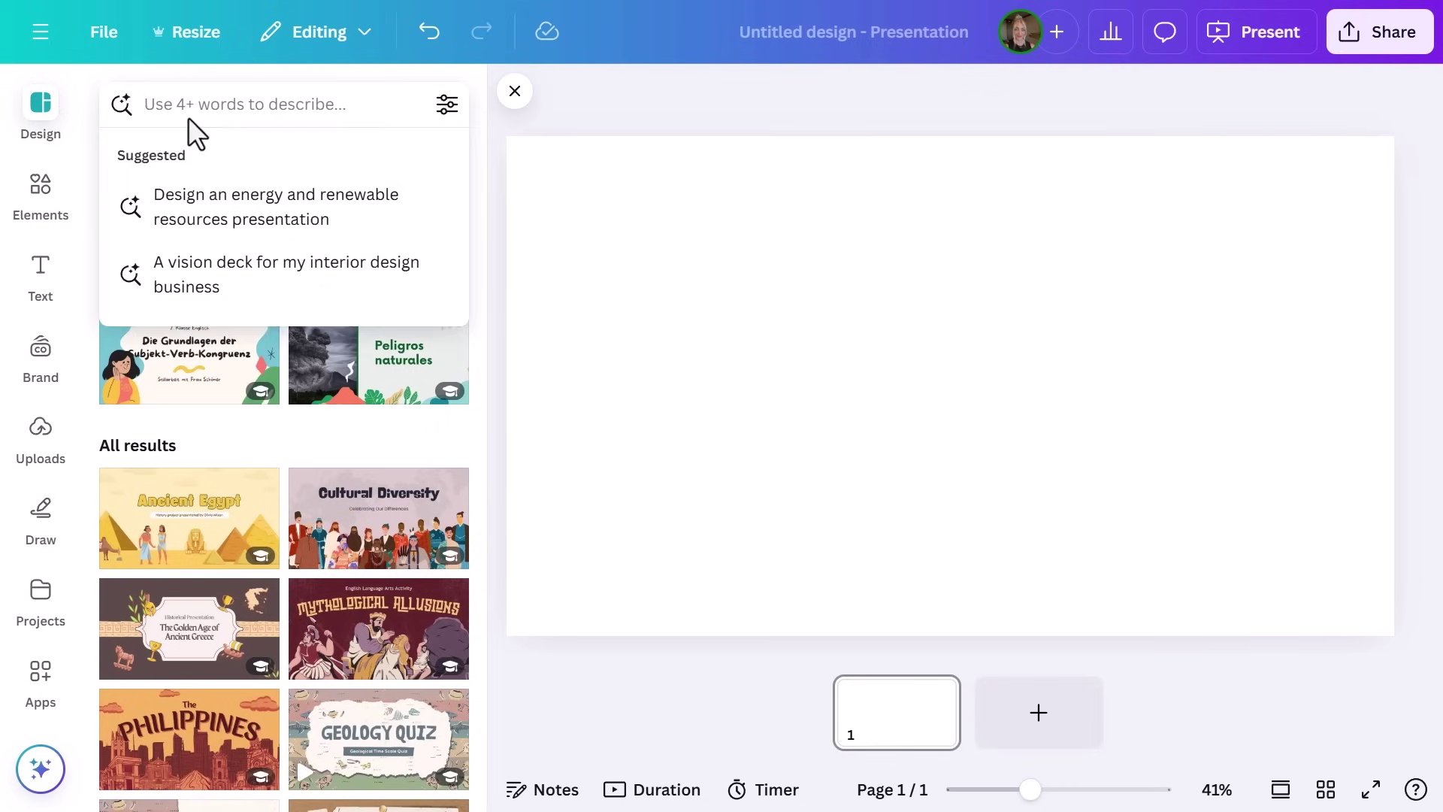
{"action": "type", "text": "an informative p"}
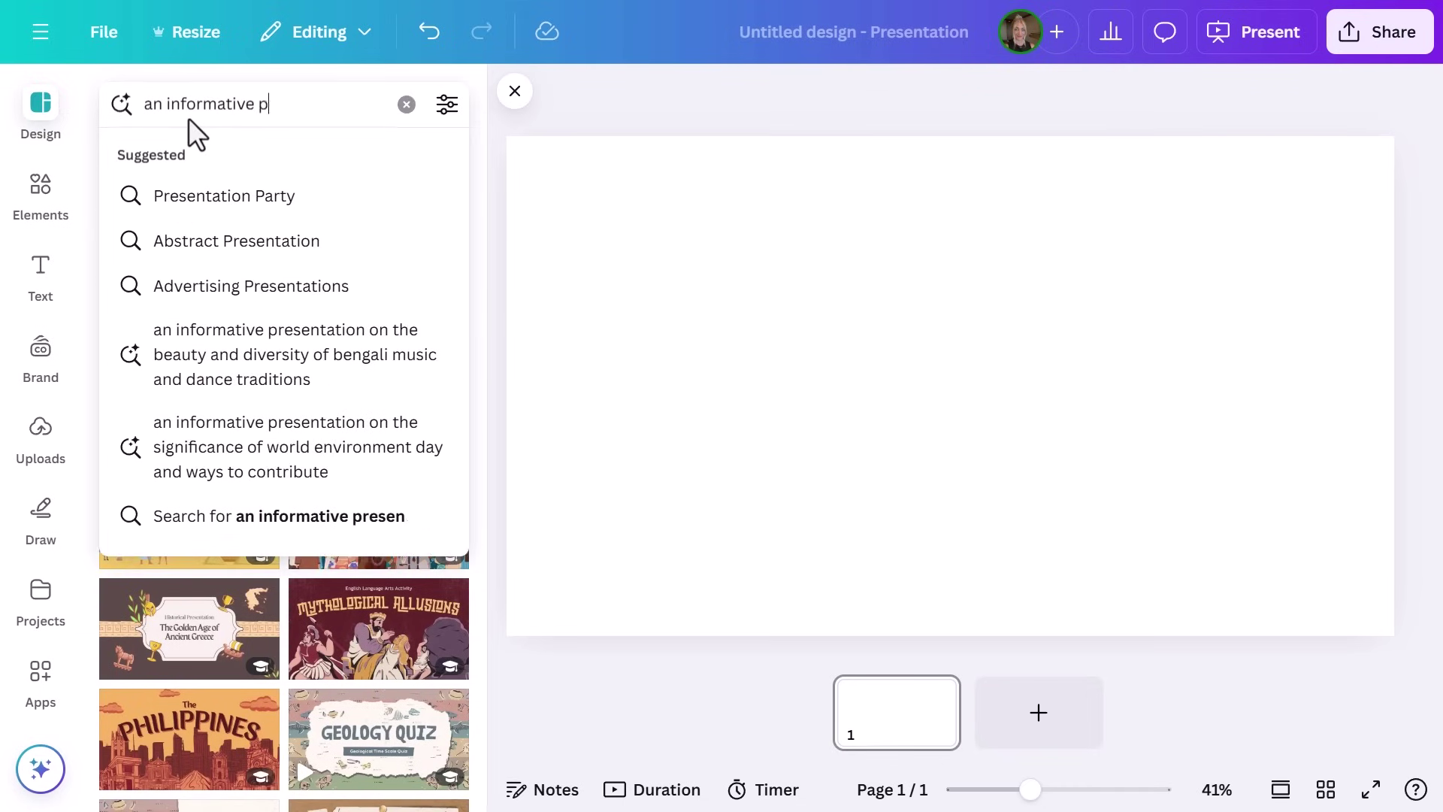
{"action": "type", "text": "resentation on Tutank"}
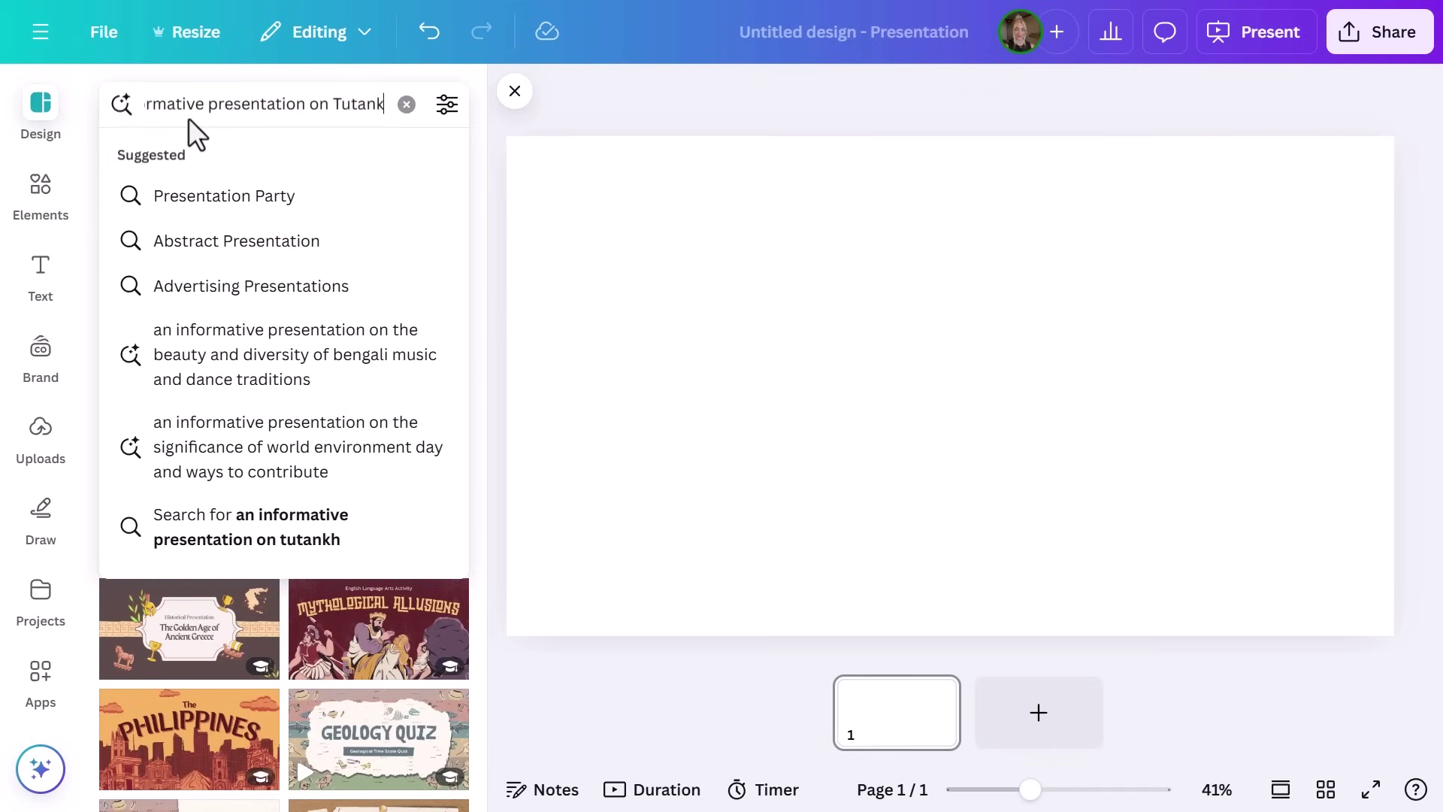
{"action": "type", "text": "hamun for grade 10 history students"}
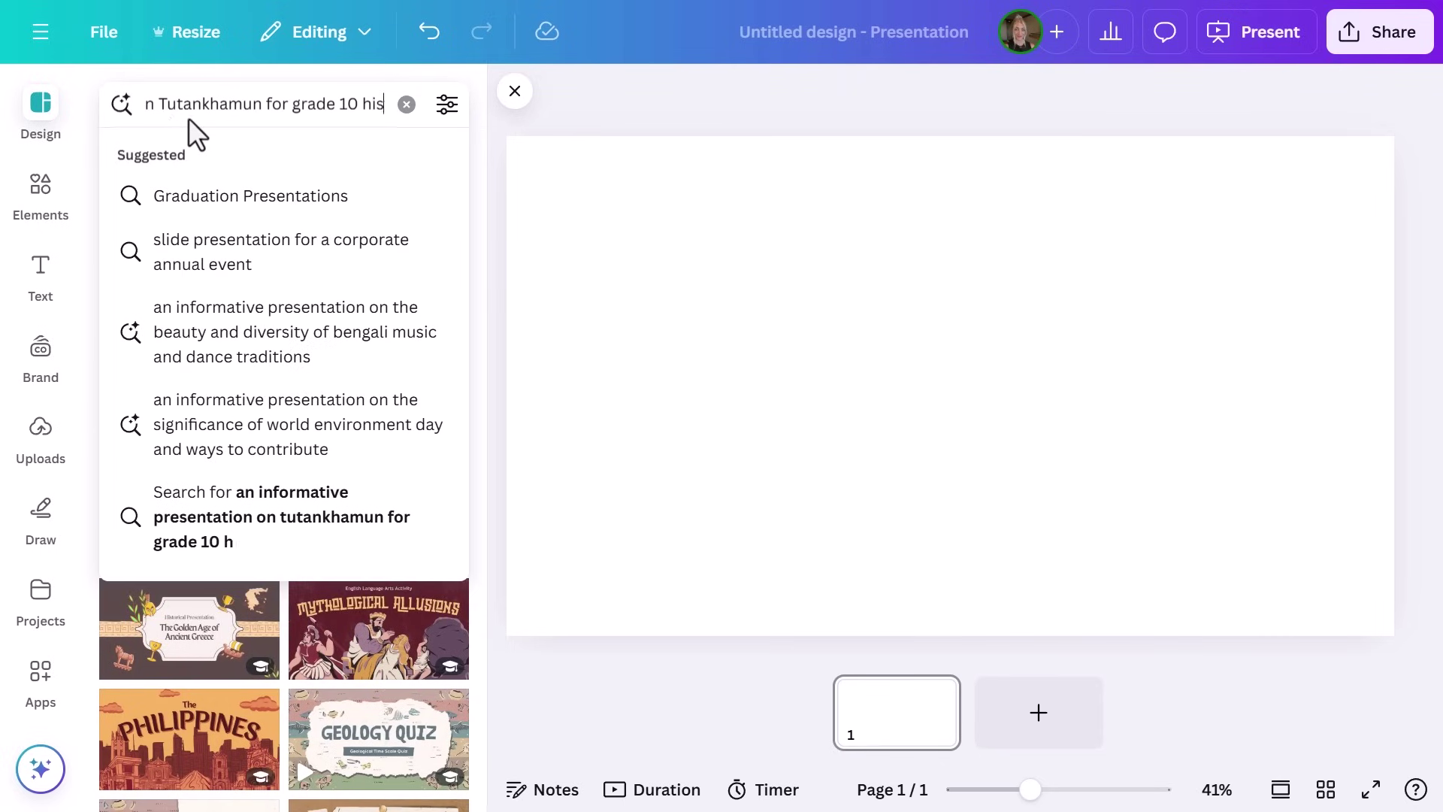
{"action": "key", "text": "Return"}
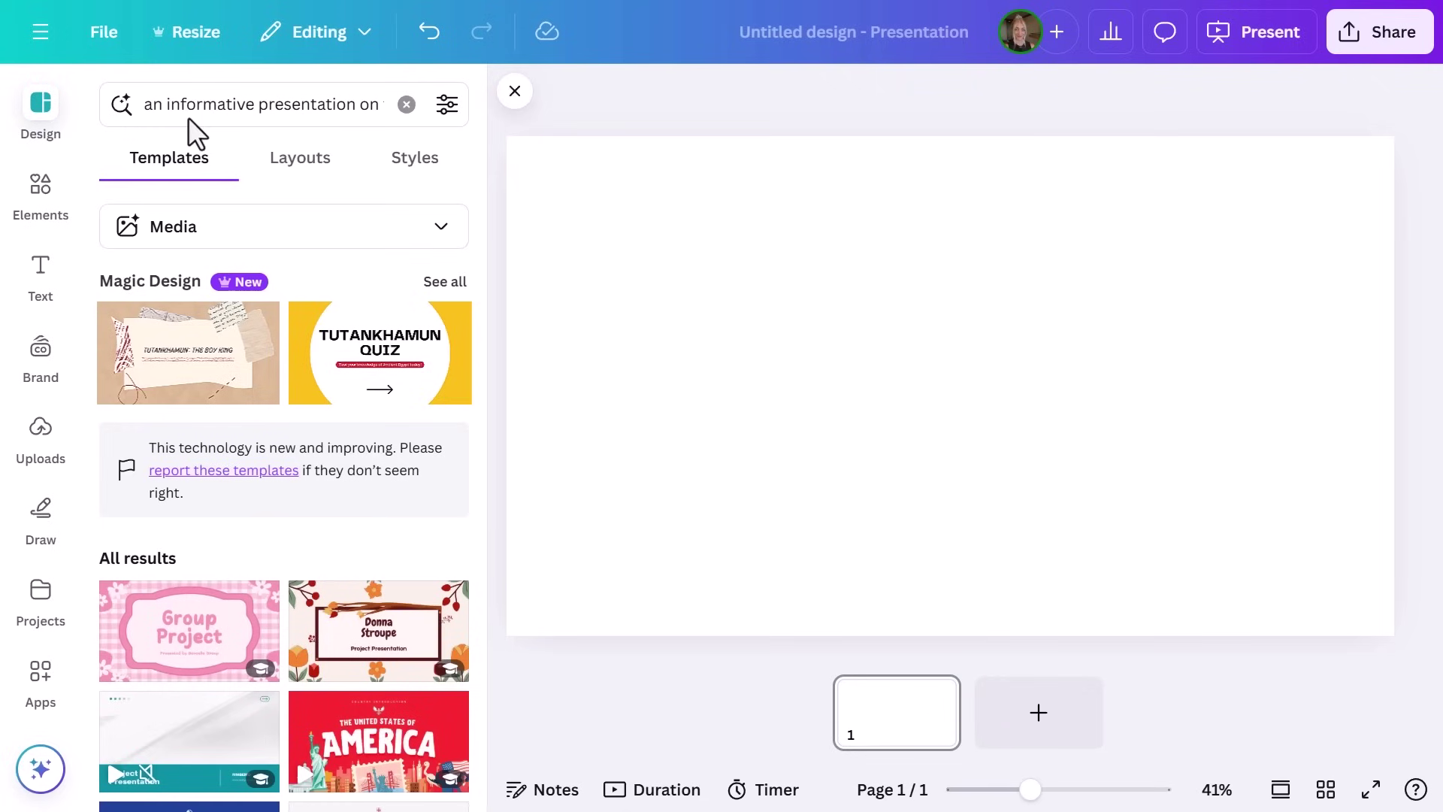
- Apply all 7 pages of the orange Tutankhamun Uncovered Magic Design template
{"action": "left_click", "coordinate": [443, 282]}
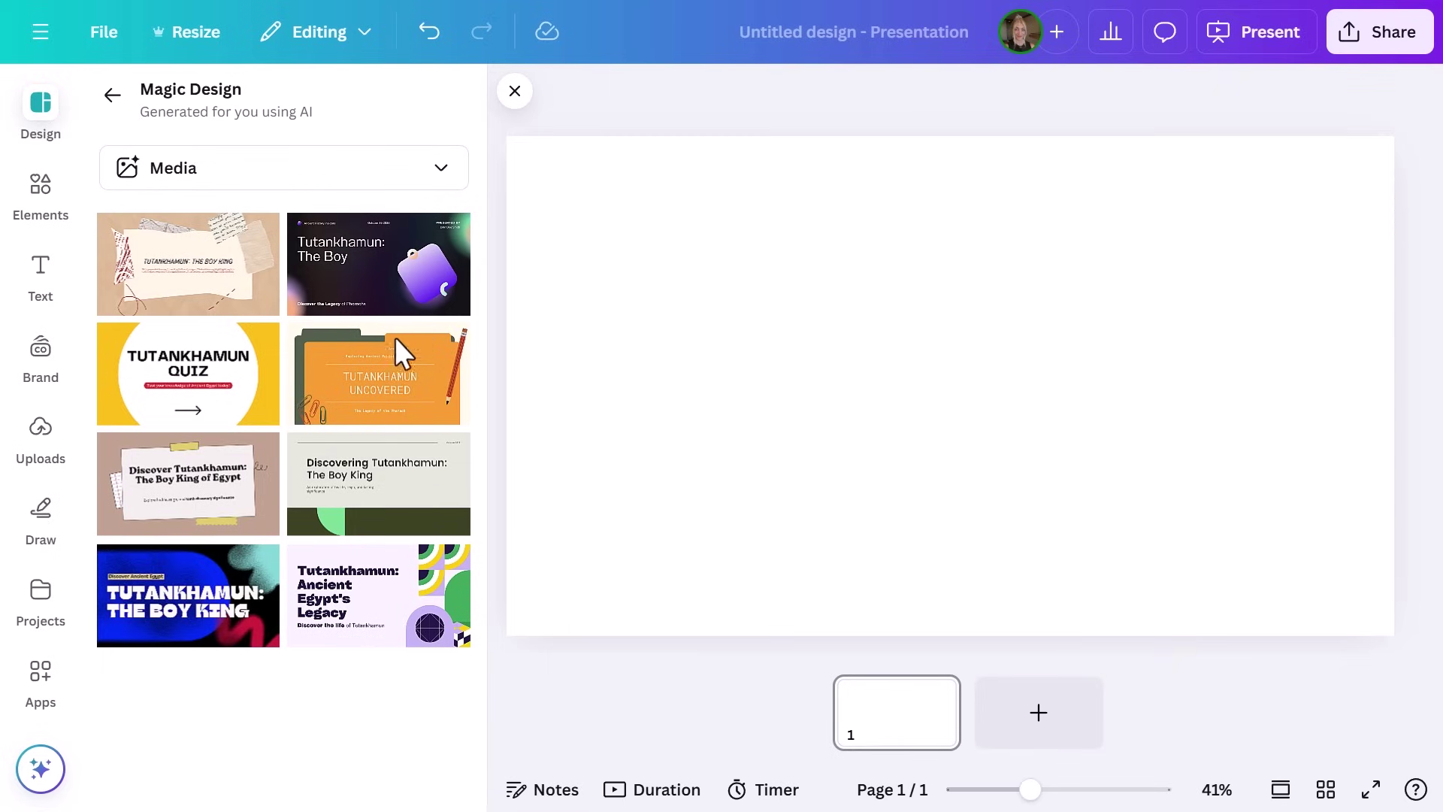
{"action": "left_click", "coordinate": [361, 377]}
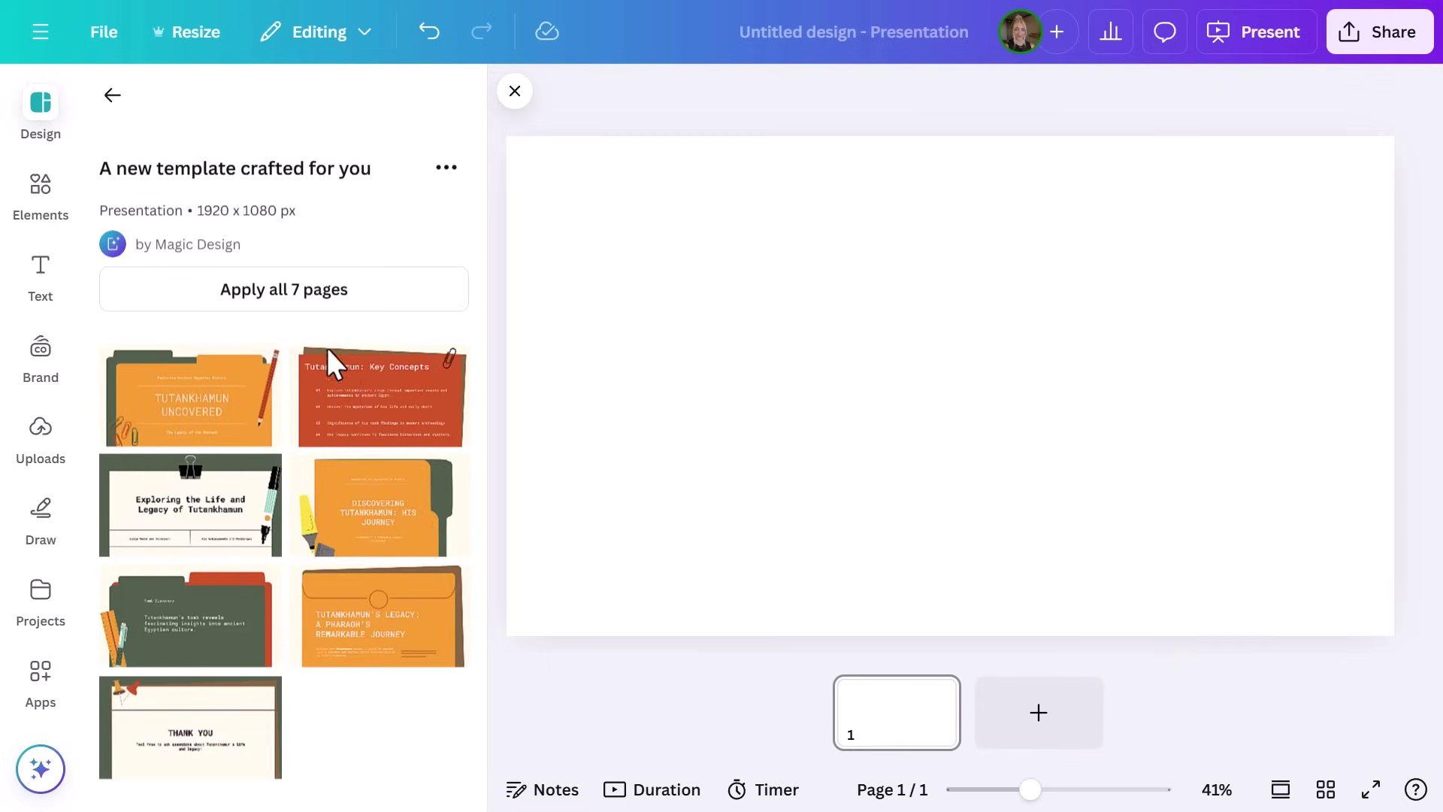
{"action": "left_click", "coordinate": [274, 306]}
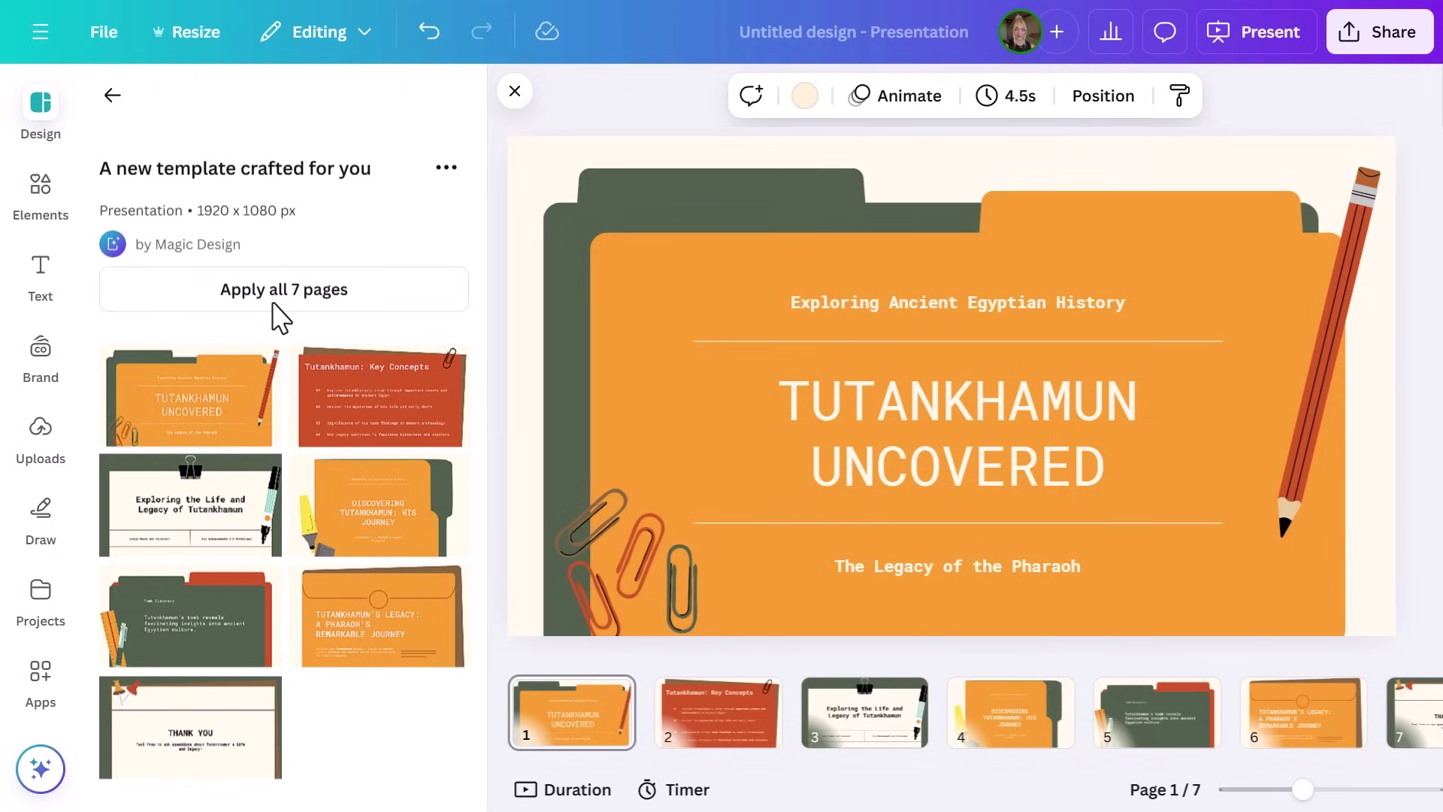
{"action": "left_click", "coordinate": [515, 94]}
- Look through slides 2 to 5 of the new Tutankhamun deck
{"action": "left_click", "coordinate": [375, 723]}
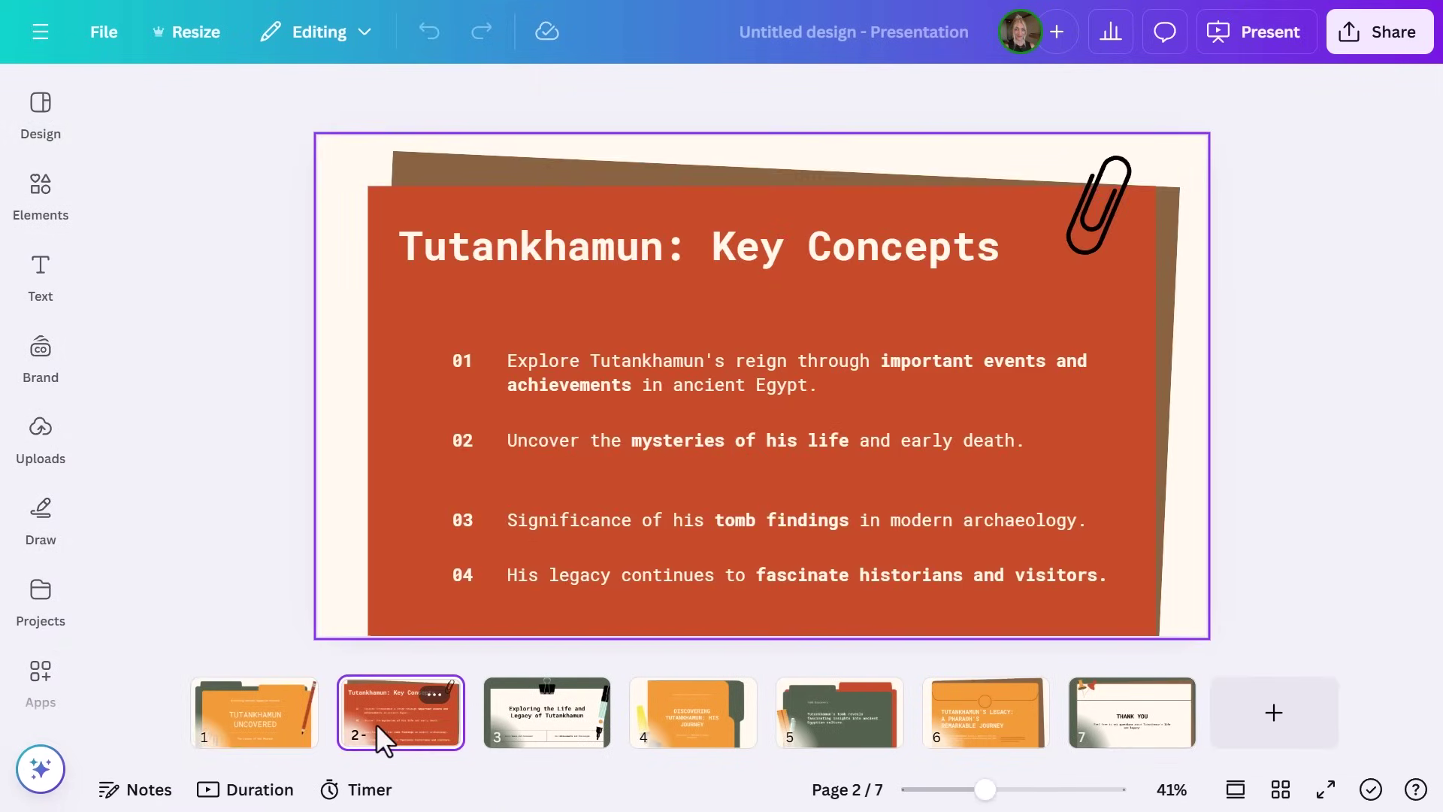
{"action": "left_click", "coordinate": [549, 722]}
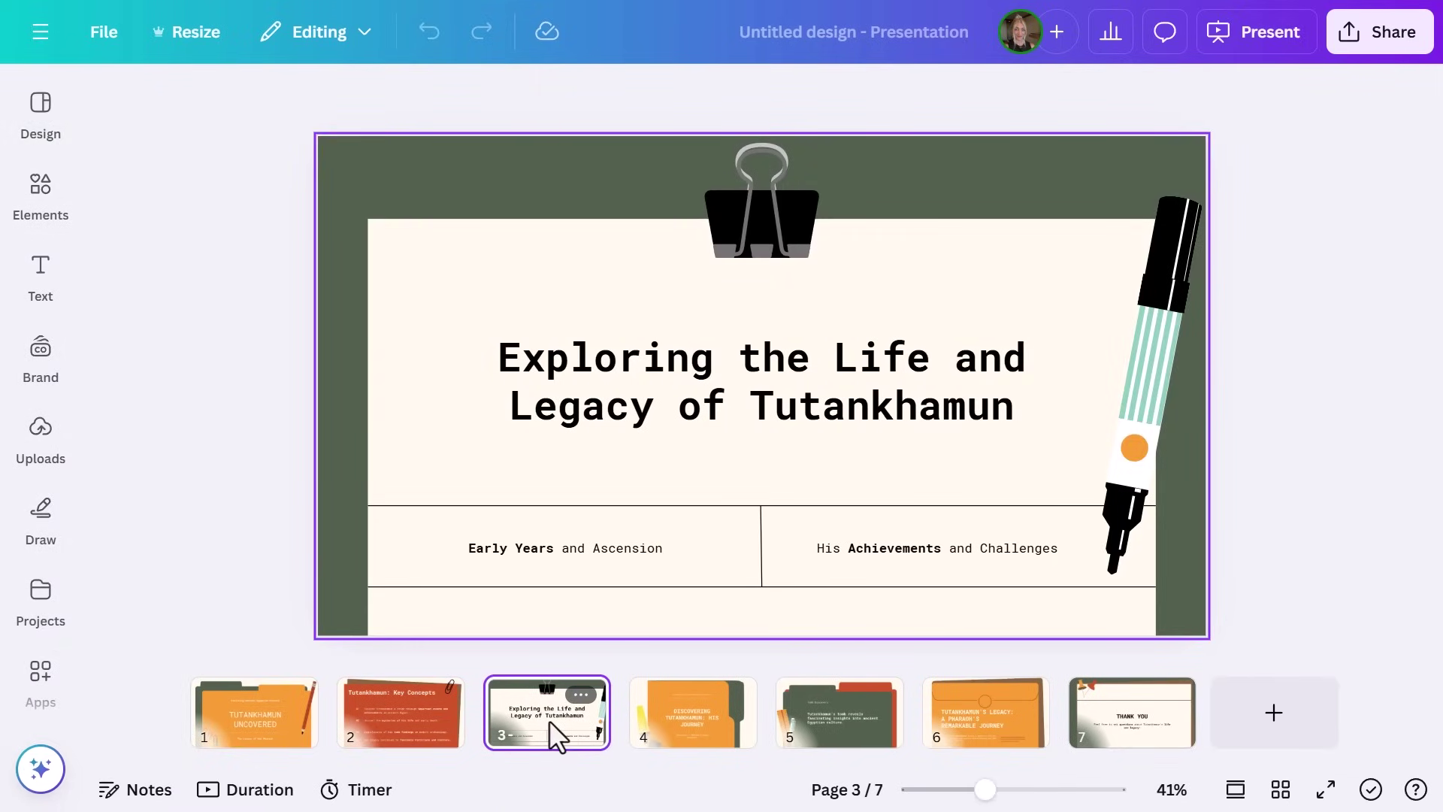
{"action": "left_click", "coordinate": [675, 715]}
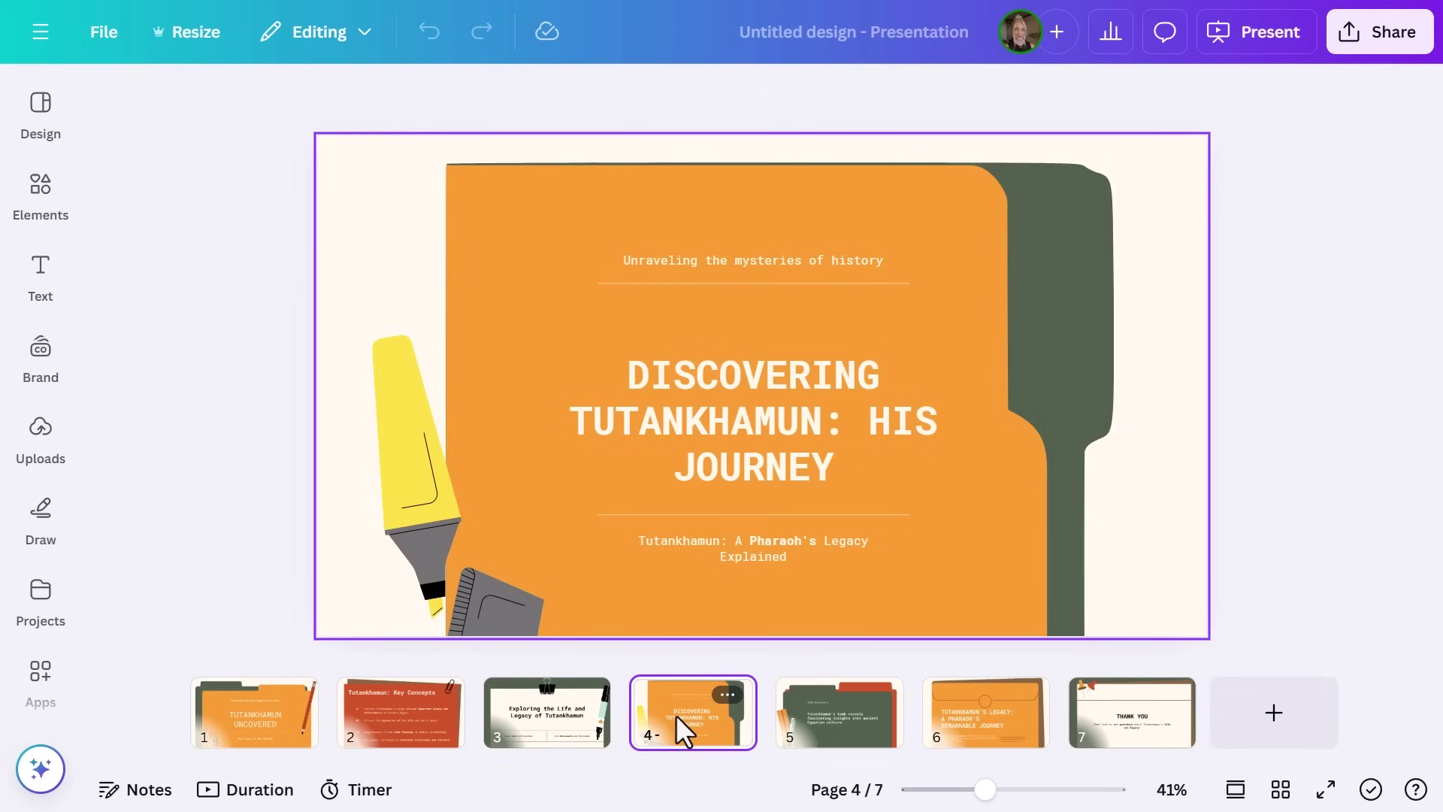
{"action": "left_click", "coordinate": [829, 721]}
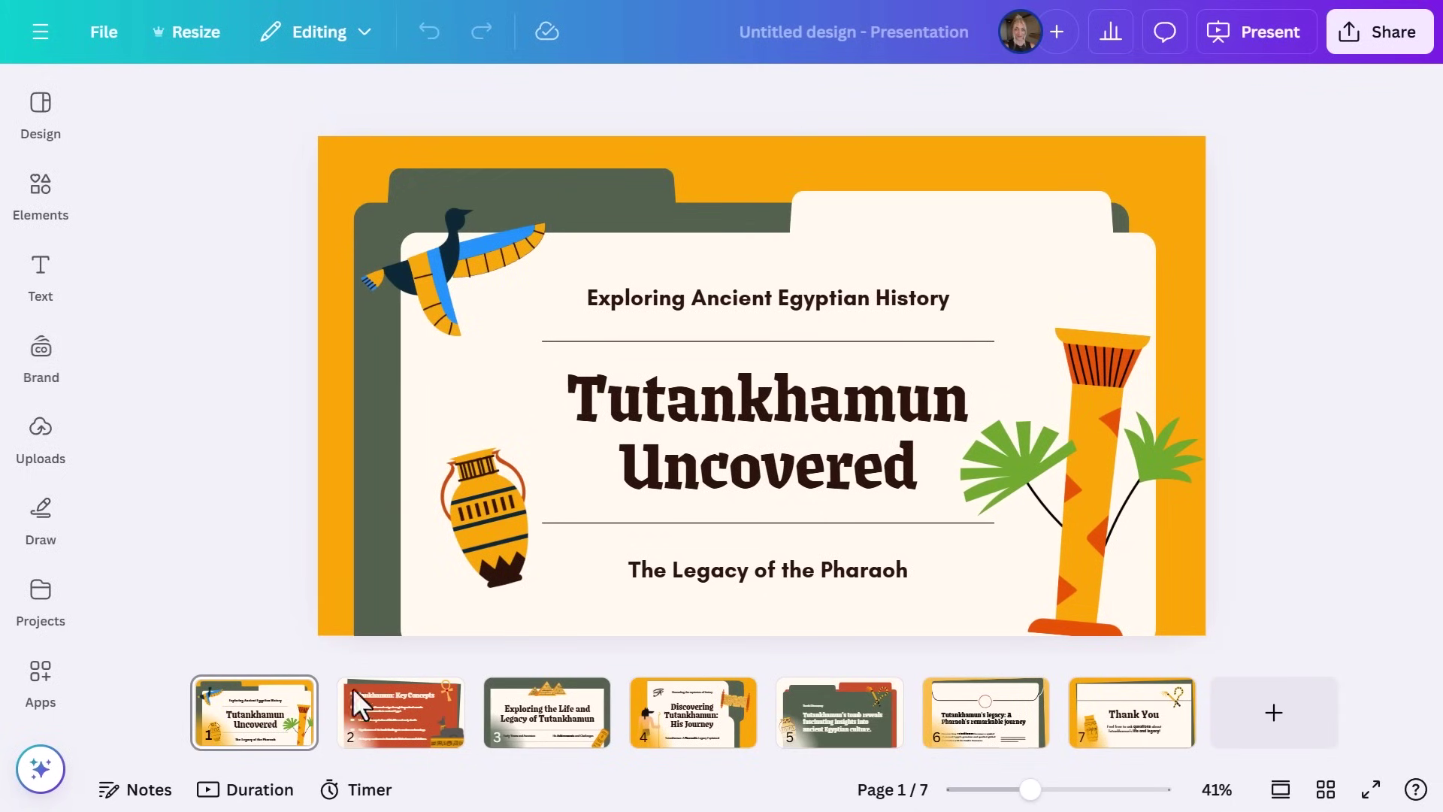
{"action": "left_click", "coordinate": [390, 710]}
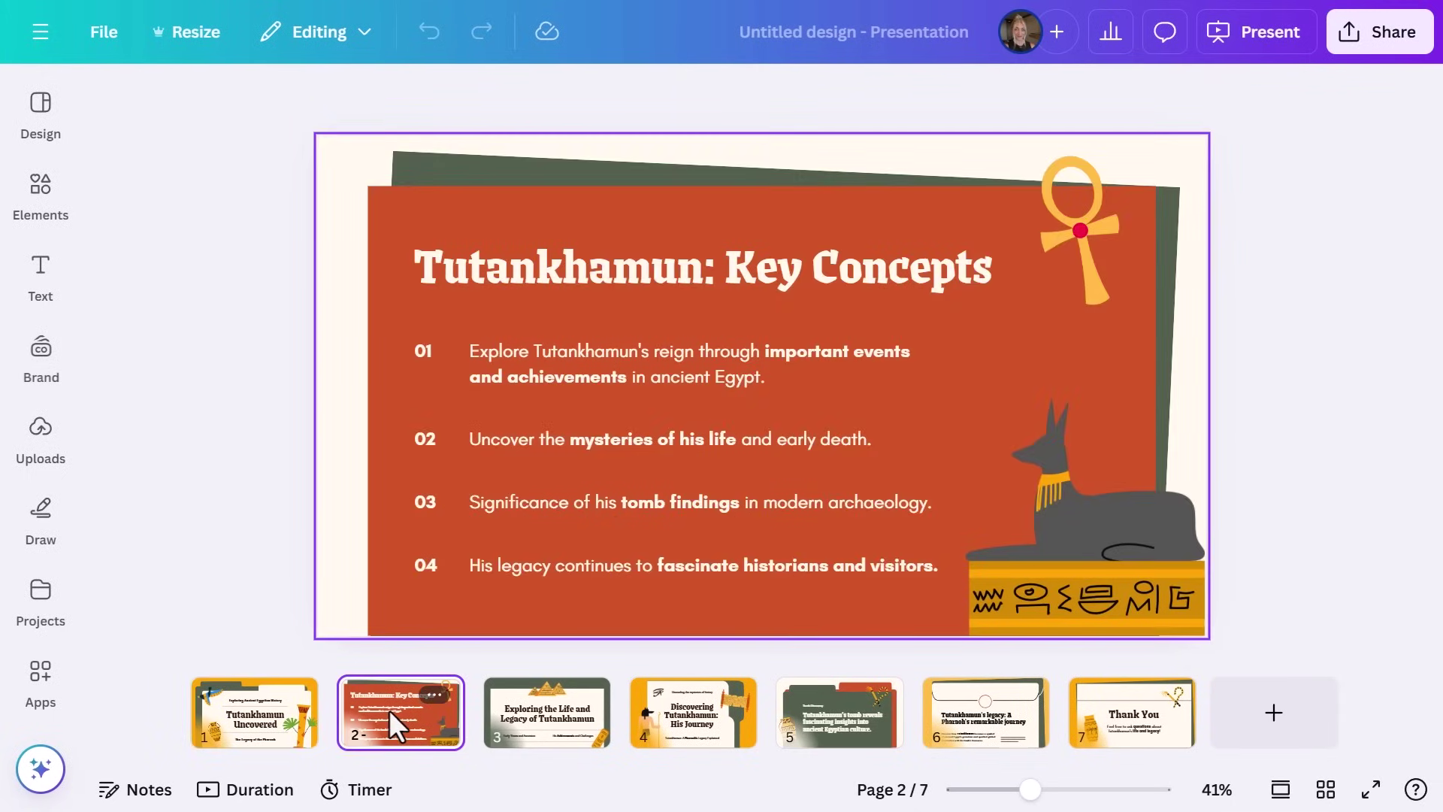
{"action": "left_click", "coordinate": [531, 714]}
{"action": "left_click", "coordinate": [689, 718]}
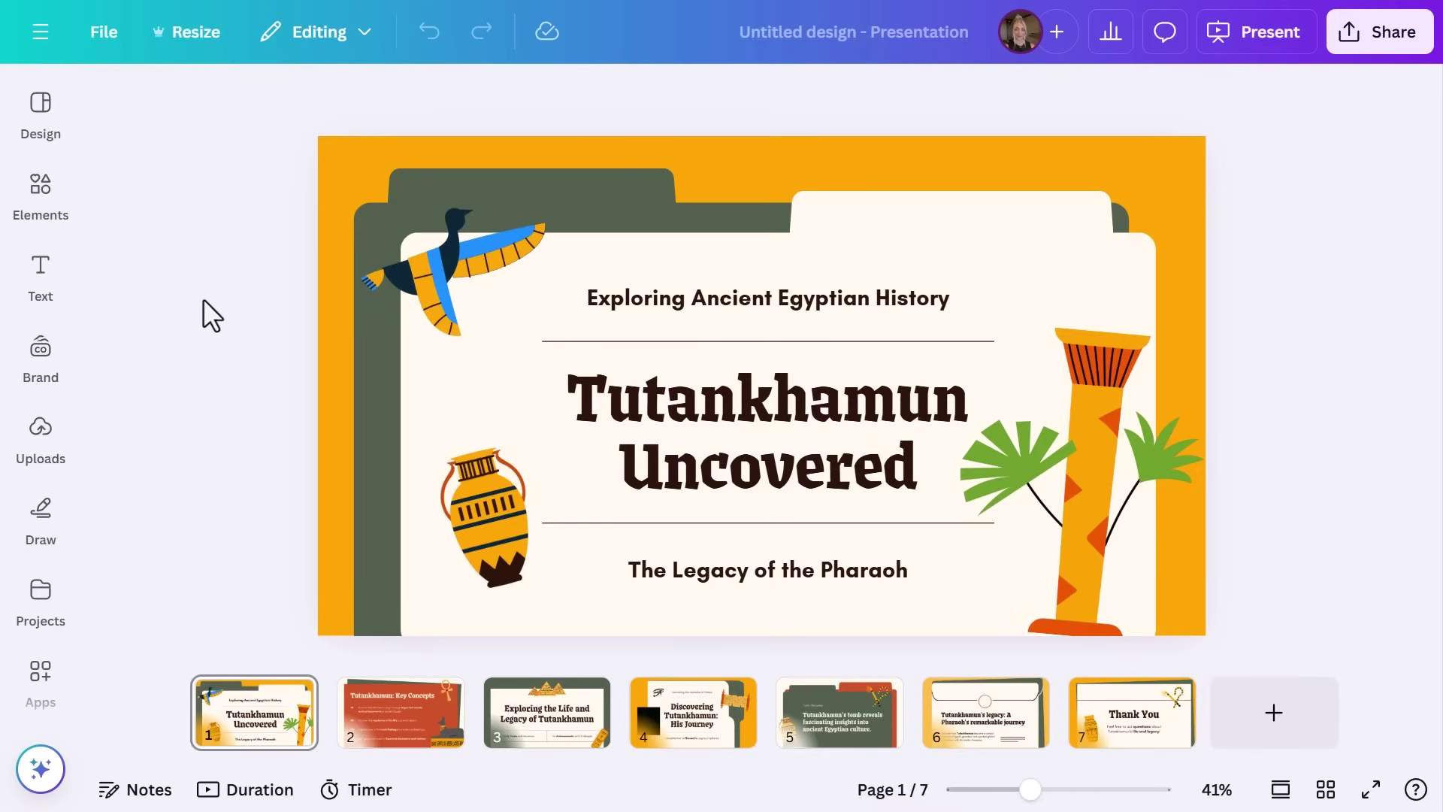
- Animate every page with the Elegant Magic Animate style and bring up the Present options
{"action": "left_click", "coordinate": [327, 198]}
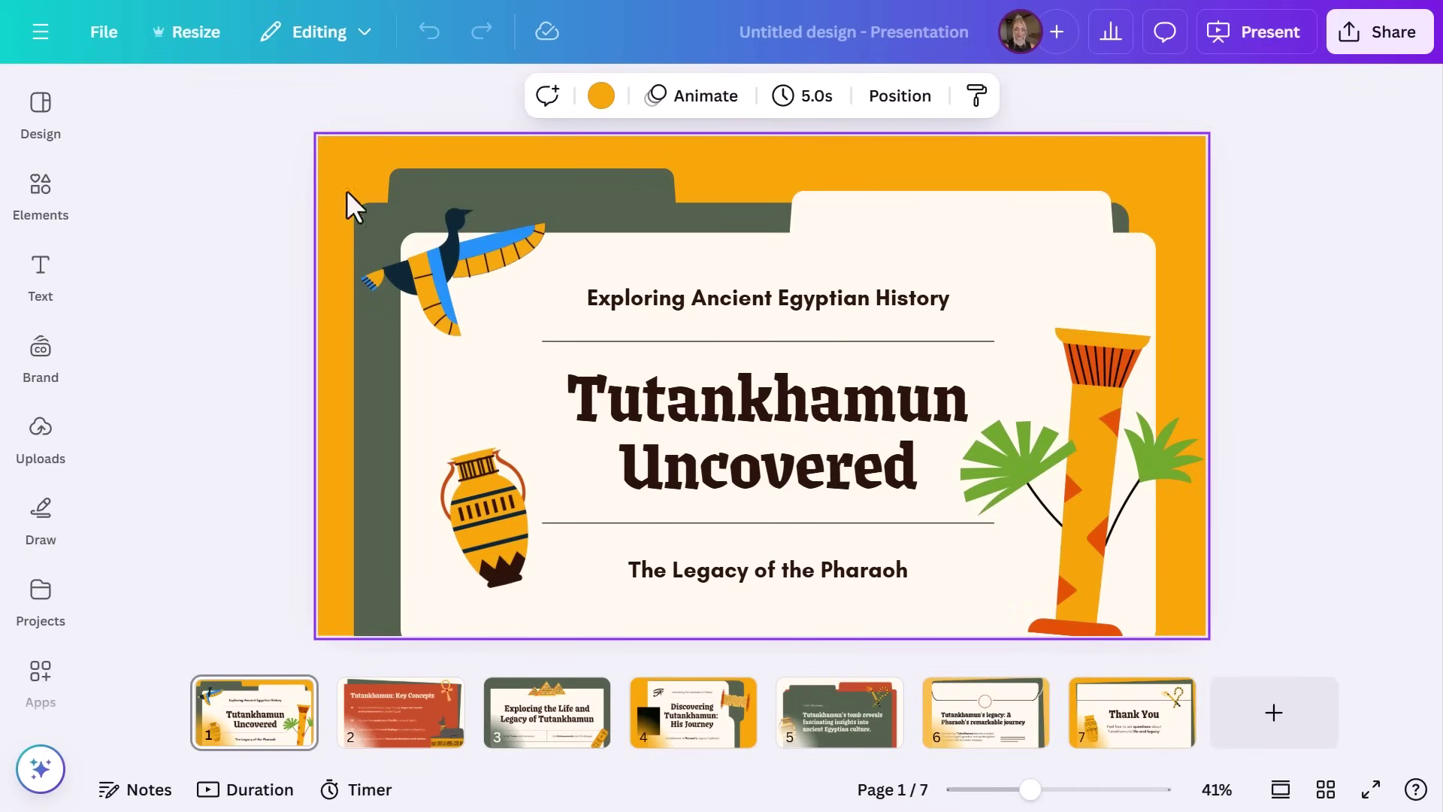
{"action": "left_click", "coordinate": [670, 100]}
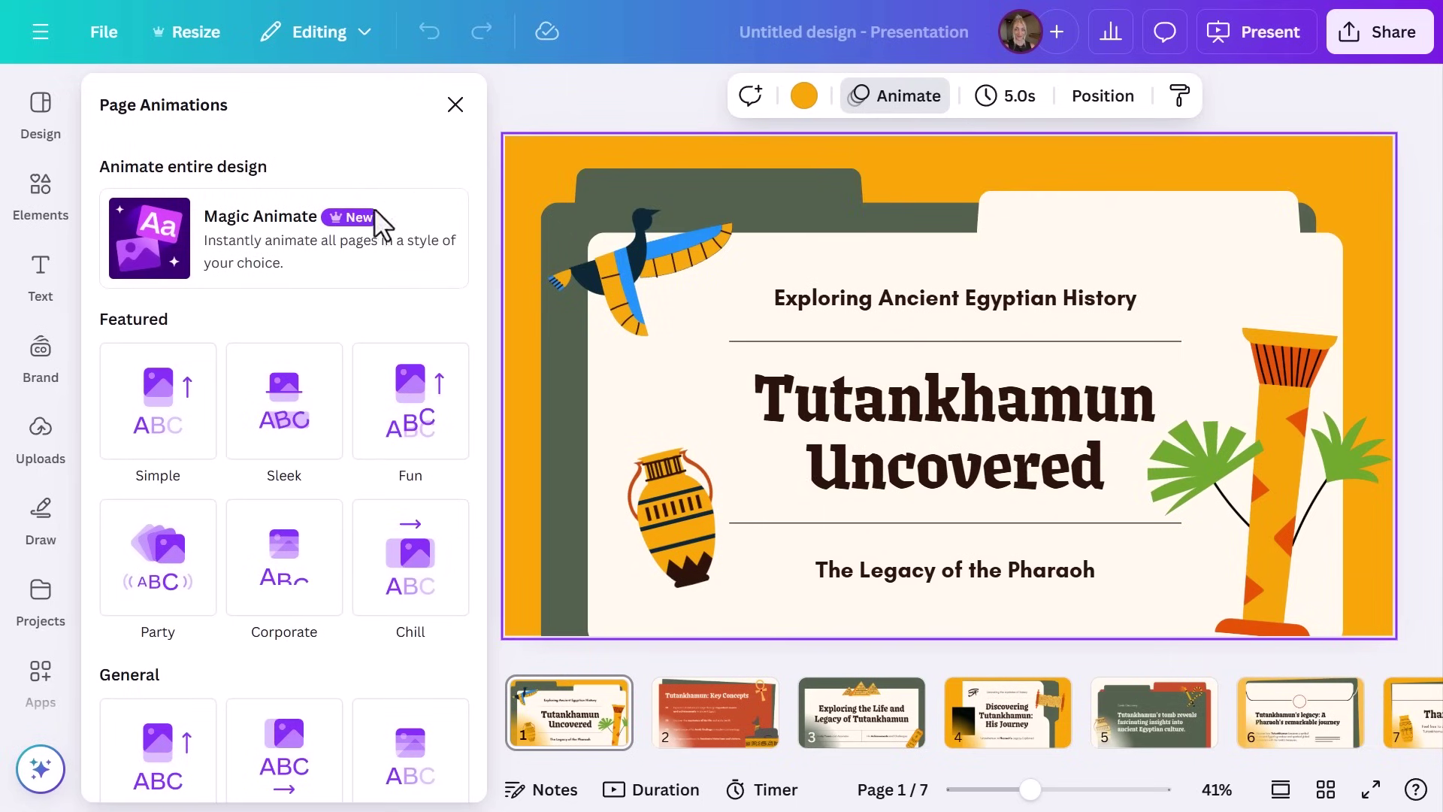
{"action": "left_click", "coordinate": [303, 236]}
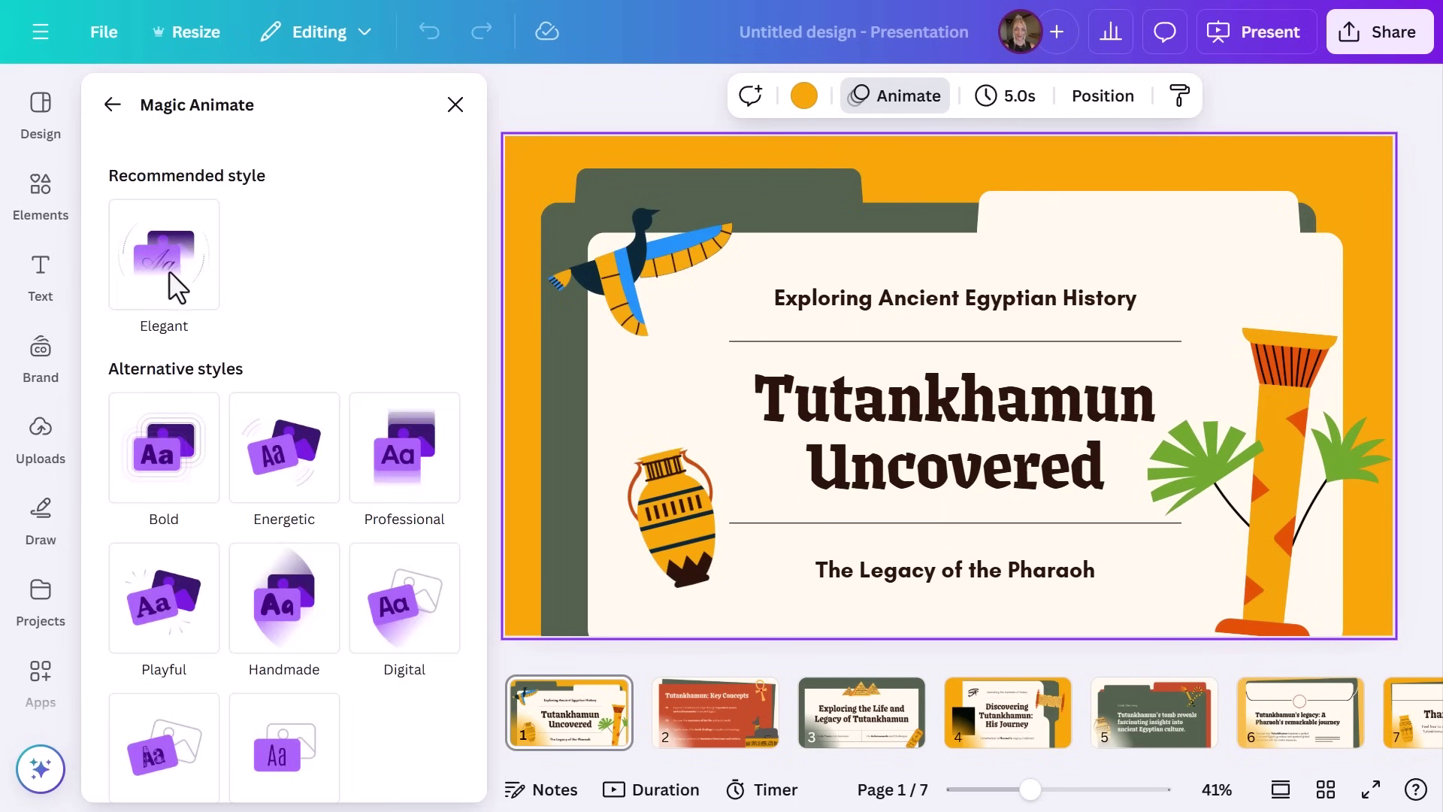
{"action": "left_click", "coordinate": [168, 270]}
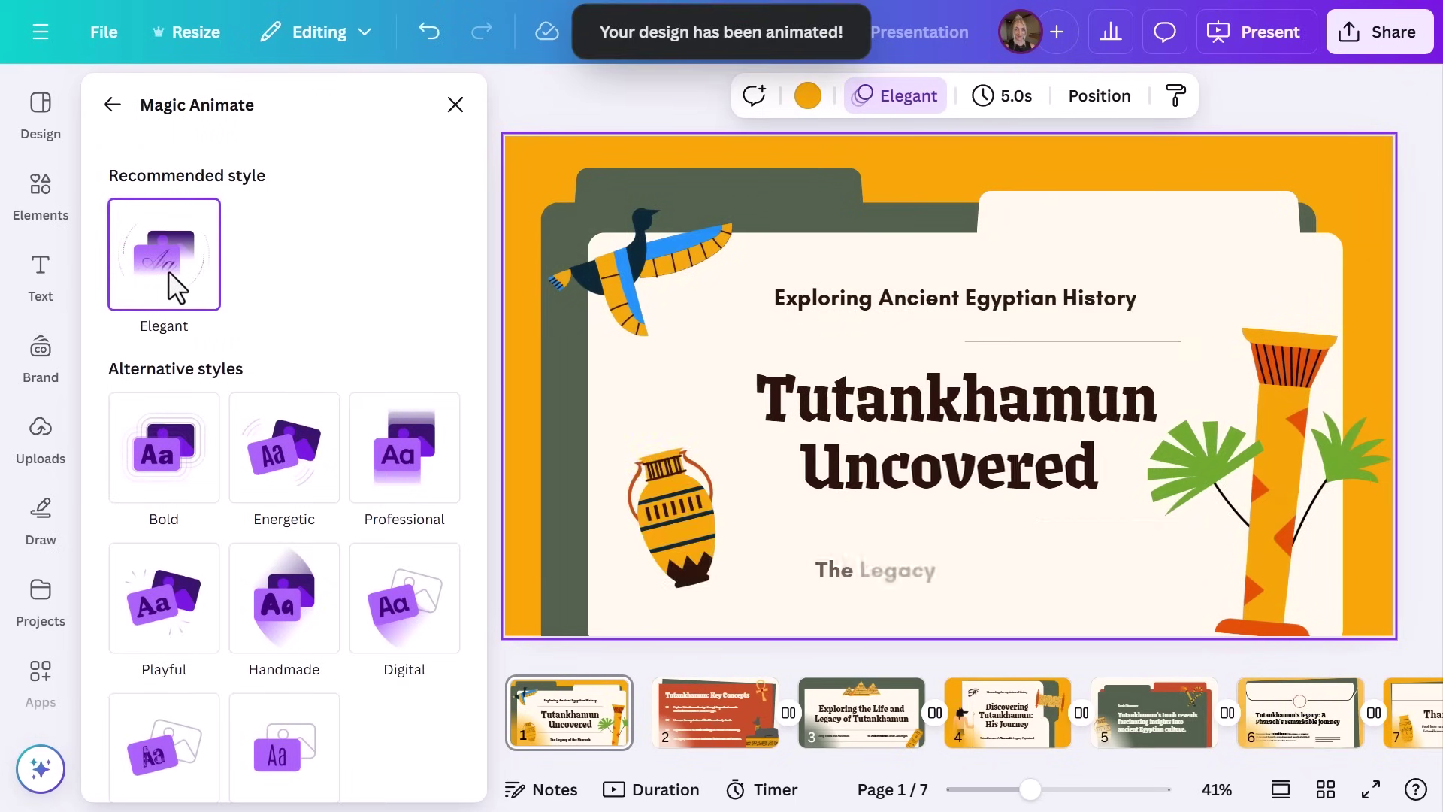
{"action": "left_click", "coordinate": [453, 106]}
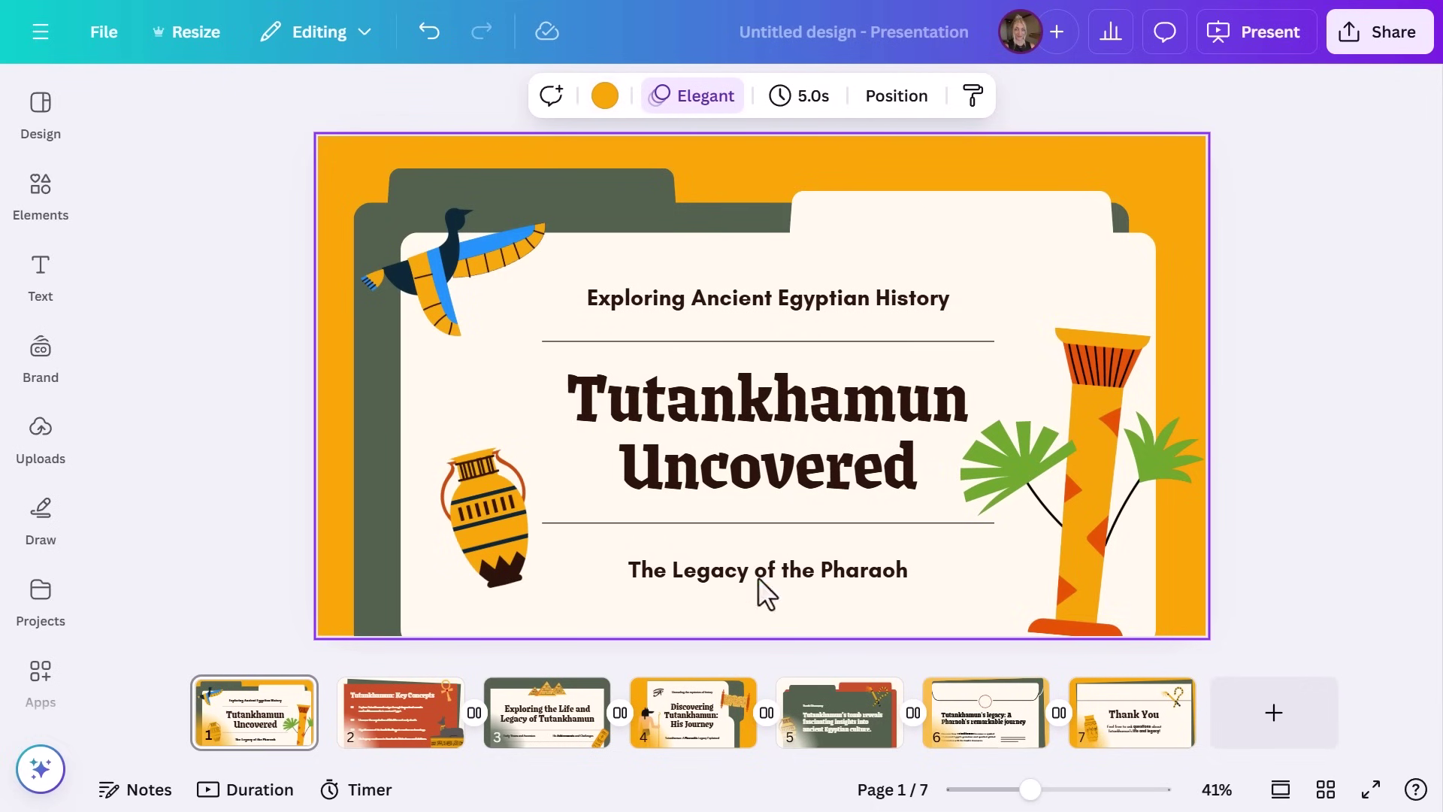
{"action": "left_click", "coordinate": [1264, 32]}
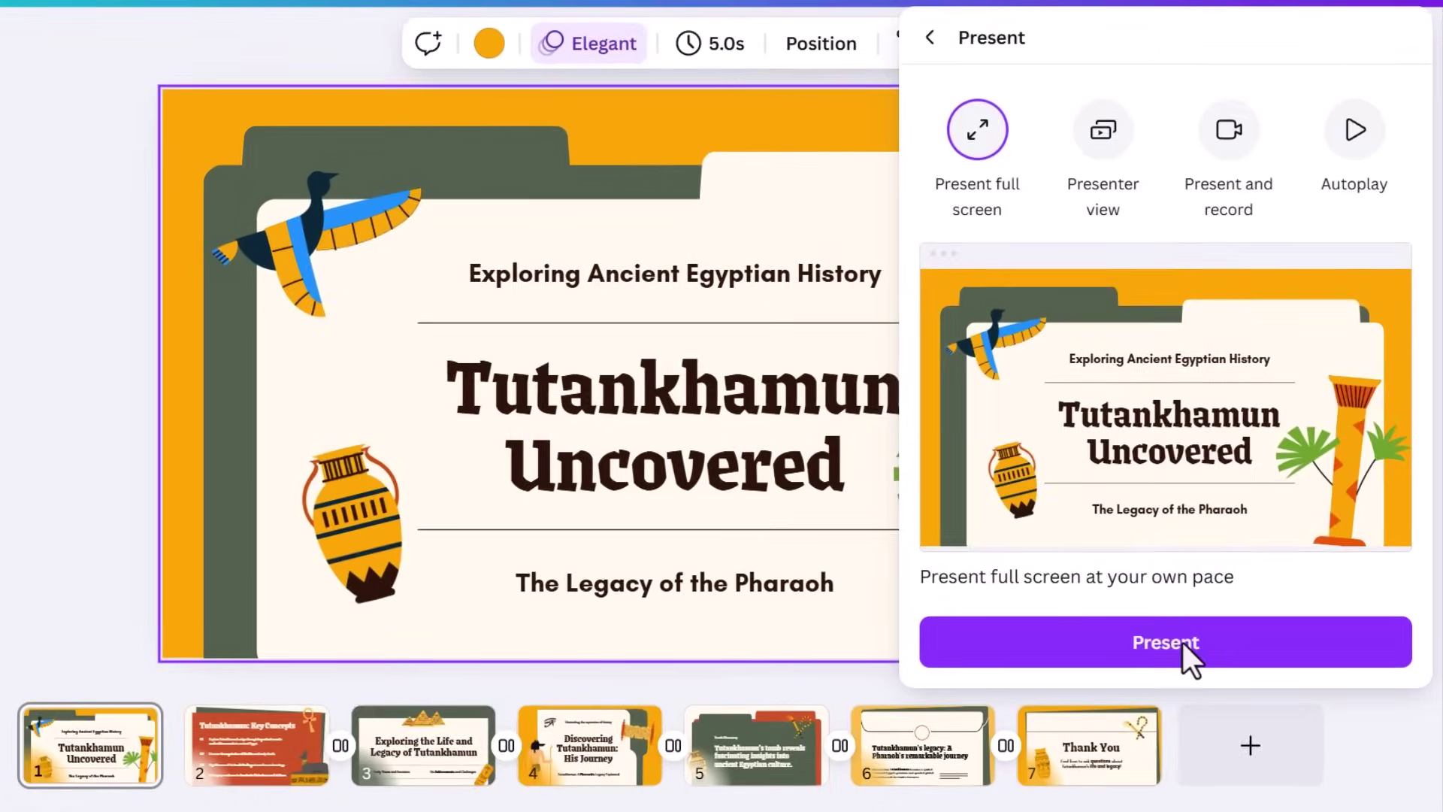
- Present the deck full screen and advance to the Tutankhamun: Key Concepts slide
{"action": "left_click", "coordinate": [1162, 642]}
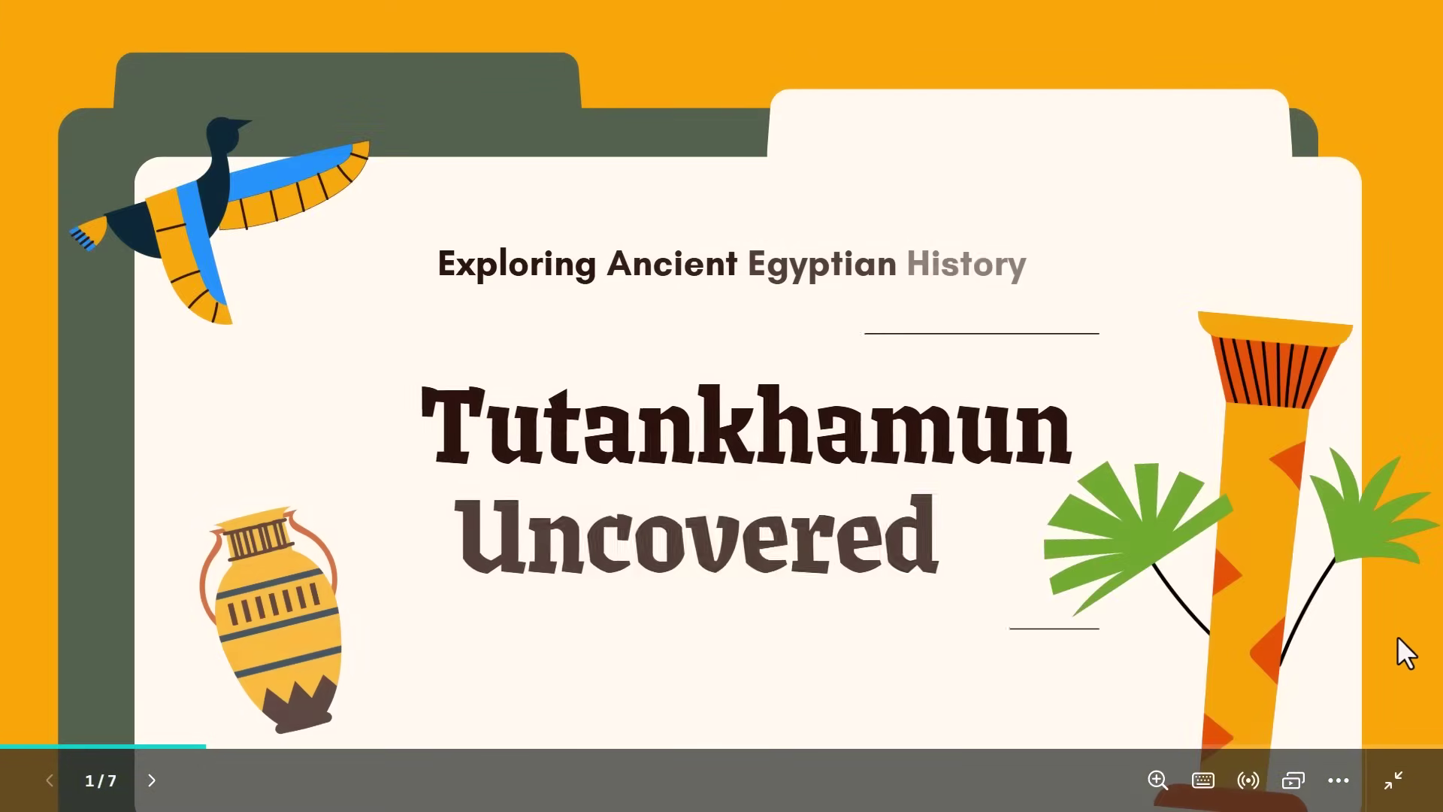
{"action": "left_click", "coordinate": [1392, 412]}
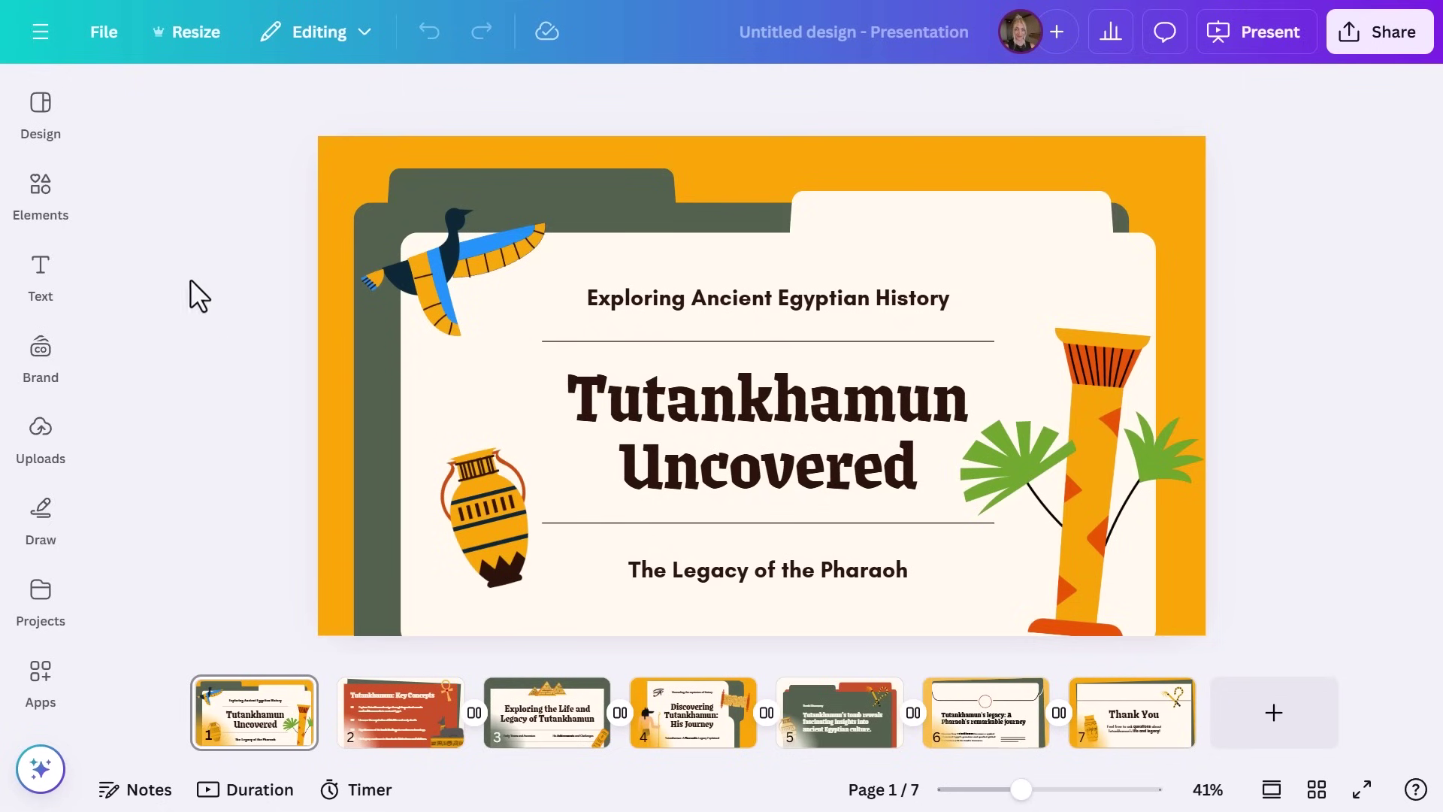
- Apply the HK Grotesk combination, shuffled to a brighter blue, to all seven pages
{"action": "left_click", "coordinate": [42, 107]}
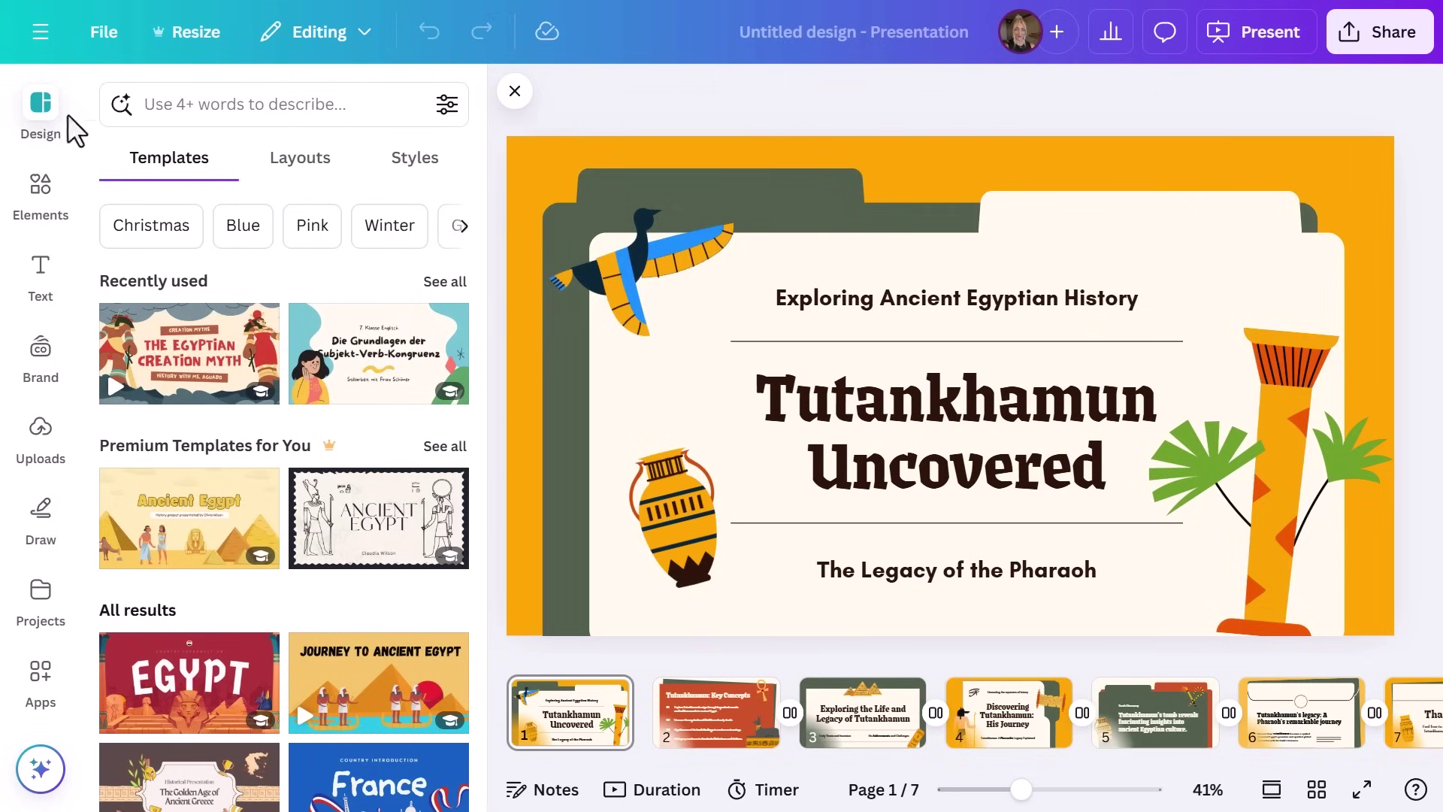
{"action": "left_click", "coordinate": [416, 160]}
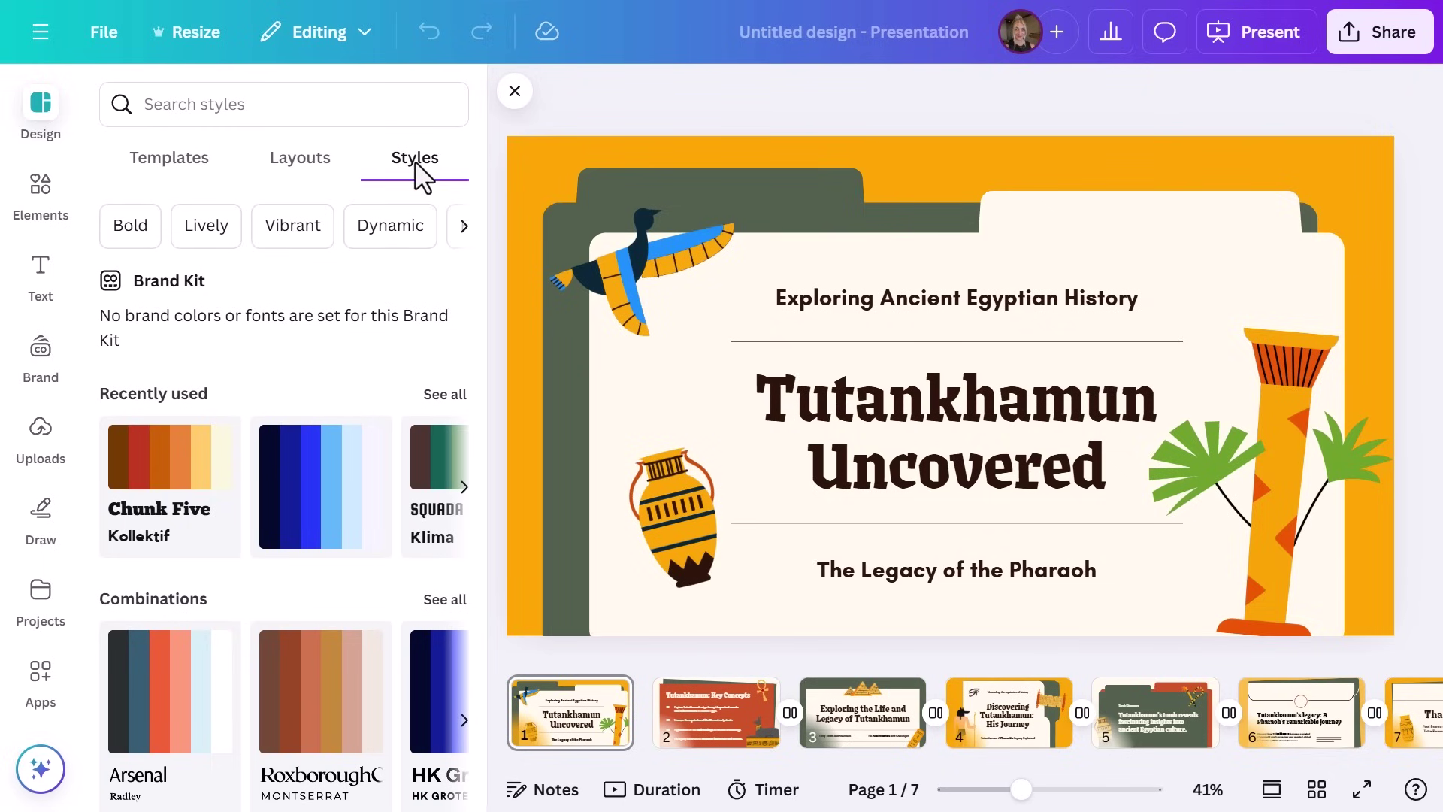
{"action": "left_click", "coordinate": [444, 598]}
{"action": "scroll", "coordinate": [279, 535], "scroll_direction": "down", "scroll_amount": 10}
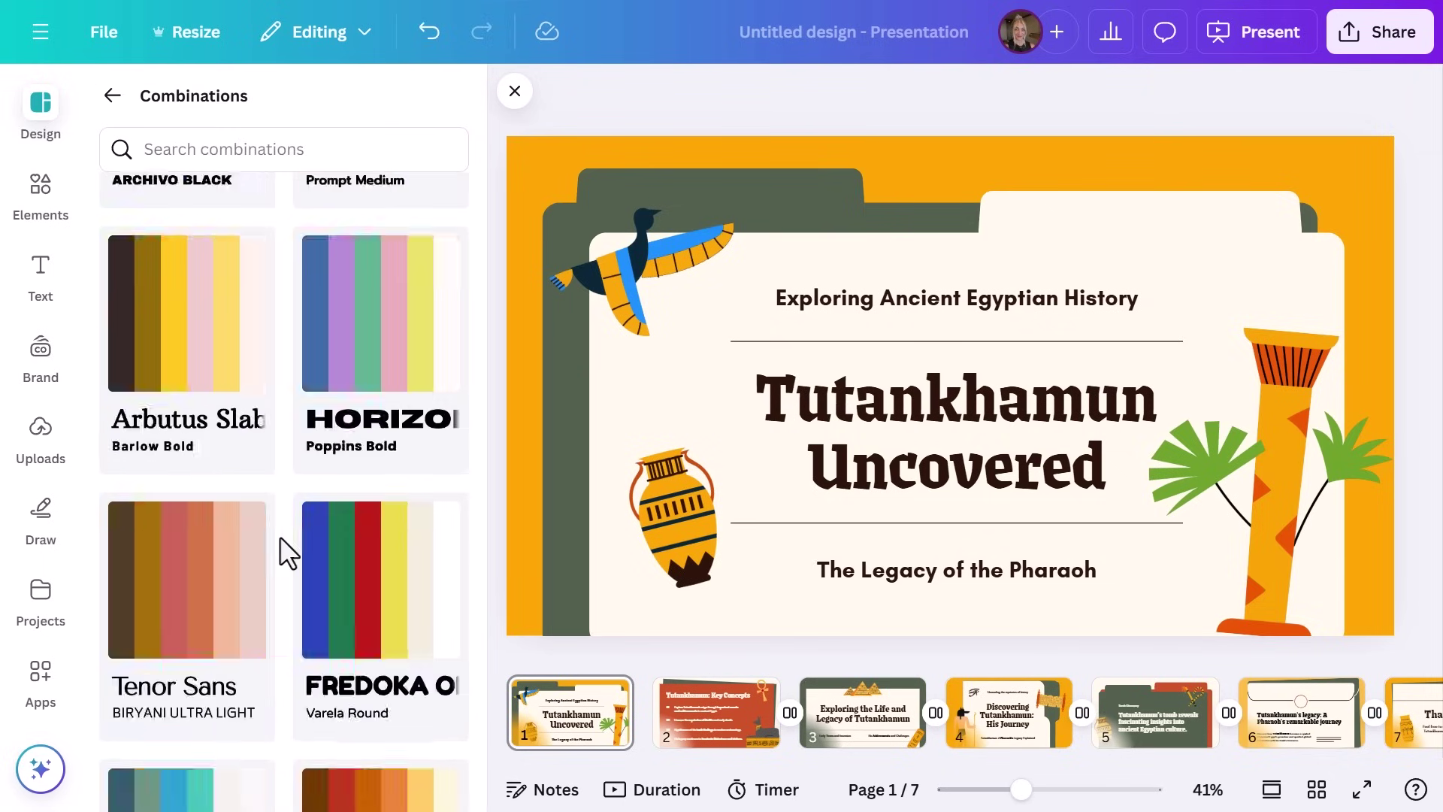
{"action": "scroll", "coordinate": [280, 536], "scroll_direction": "down", "scroll_amount": 7}
{"action": "scroll", "coordinate": [285, 466], "scroll_direction": "up", "scroll_amount": 6}
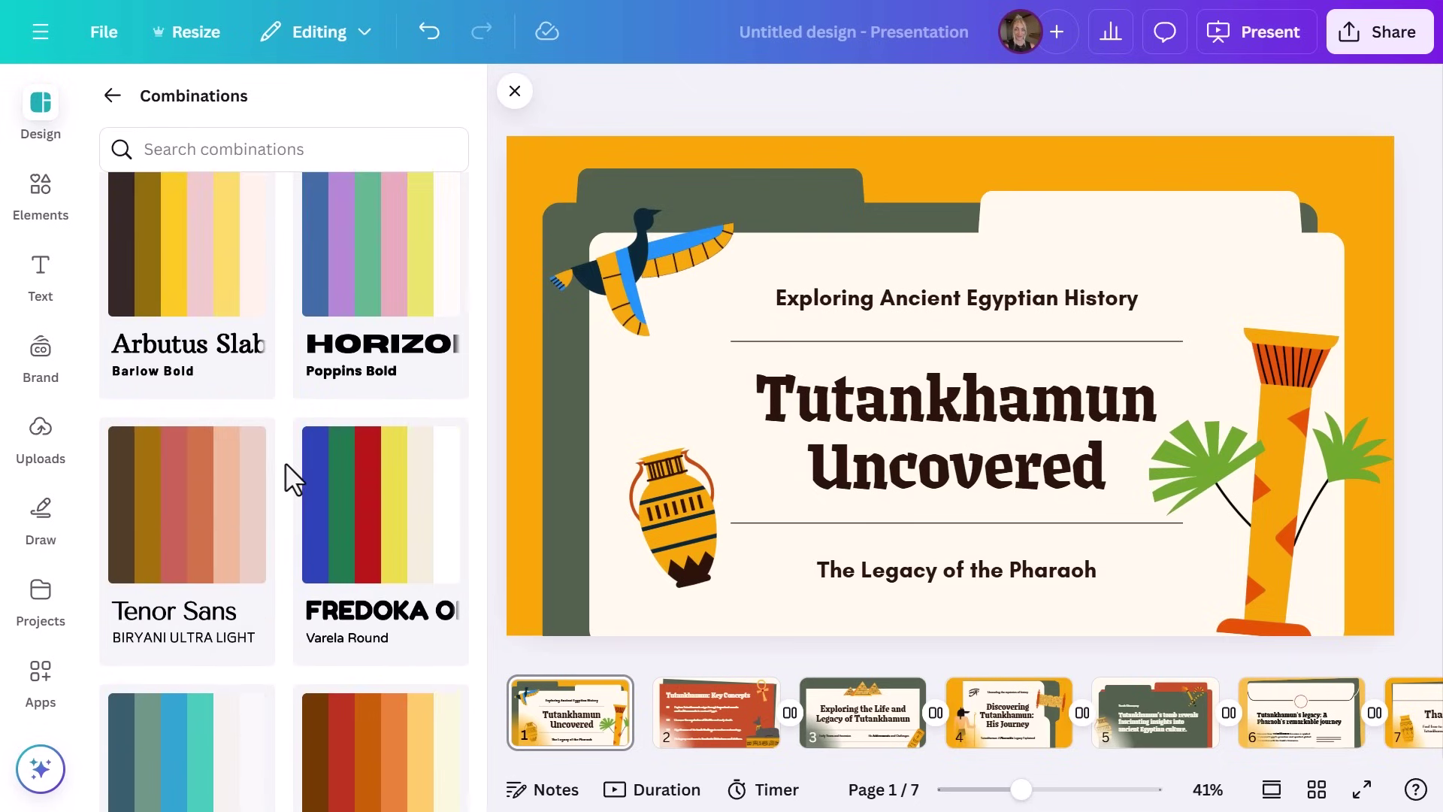
{"action": "scroll", "coordinate": [286, 462], "scroll_direction": "up", "scroll_amount": 6}
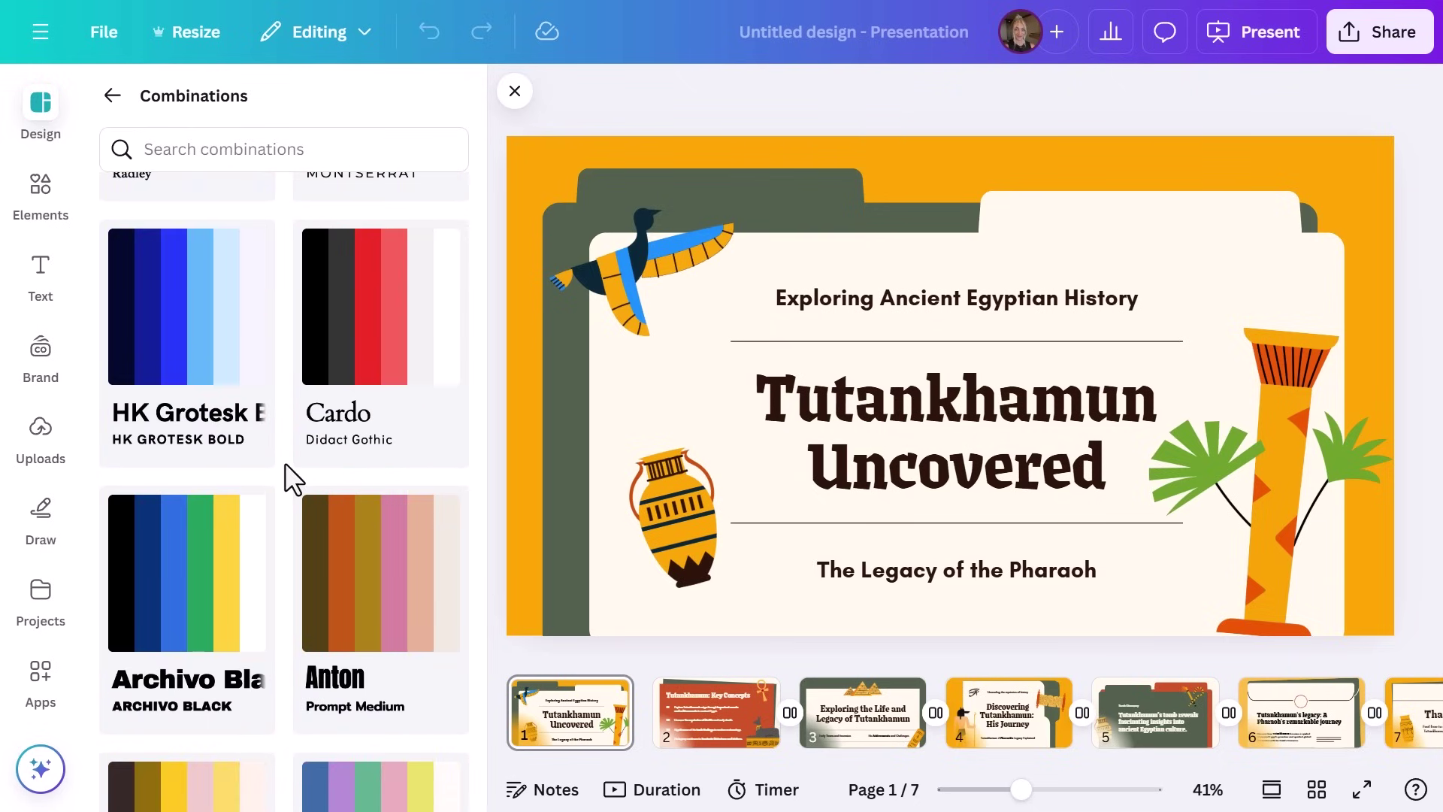
{"action": "left_click", "coordinate": [182, 330]}
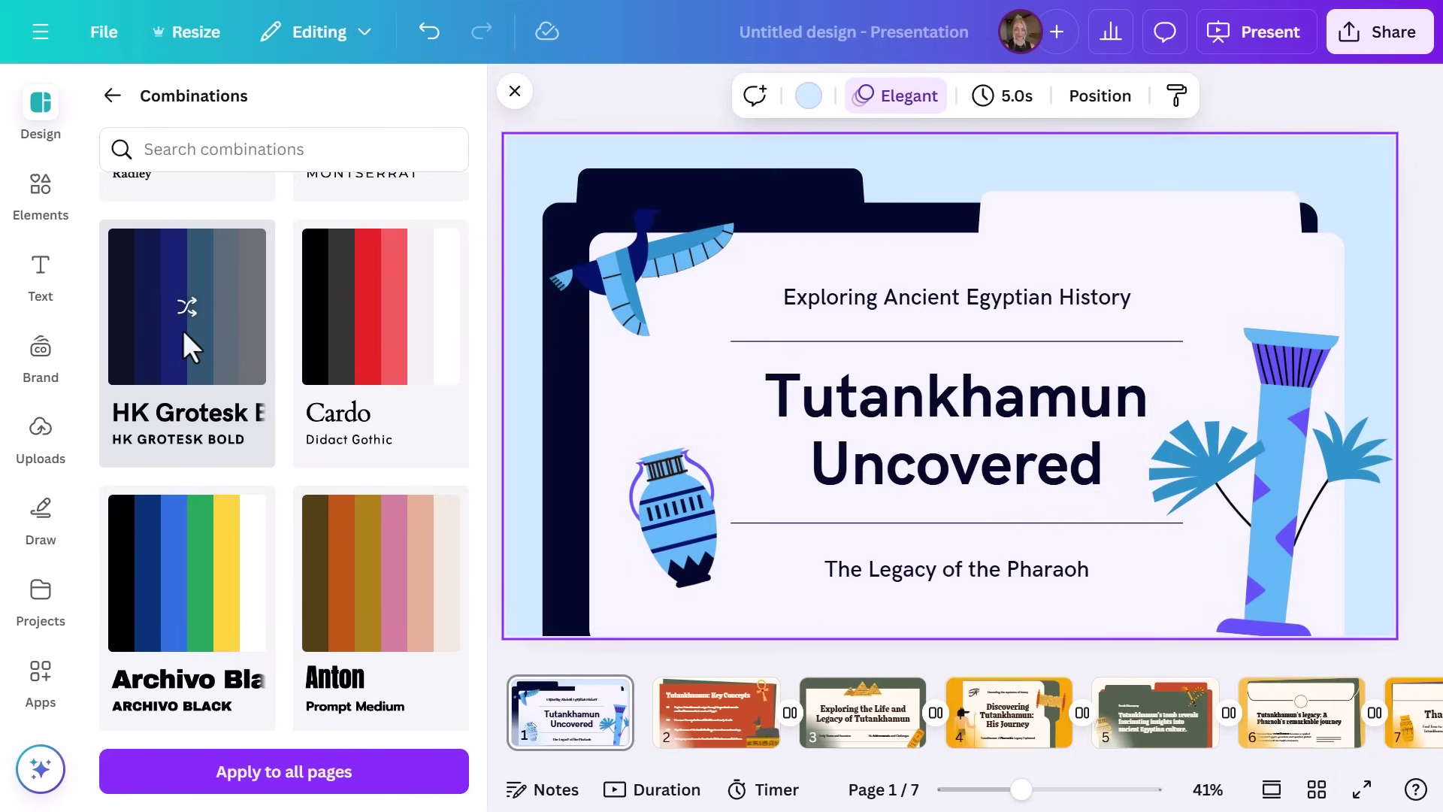
{"action": "left_click", "coordinate": [183, 330]}
{"action": "left_click", "coordinate": [285, 775]}
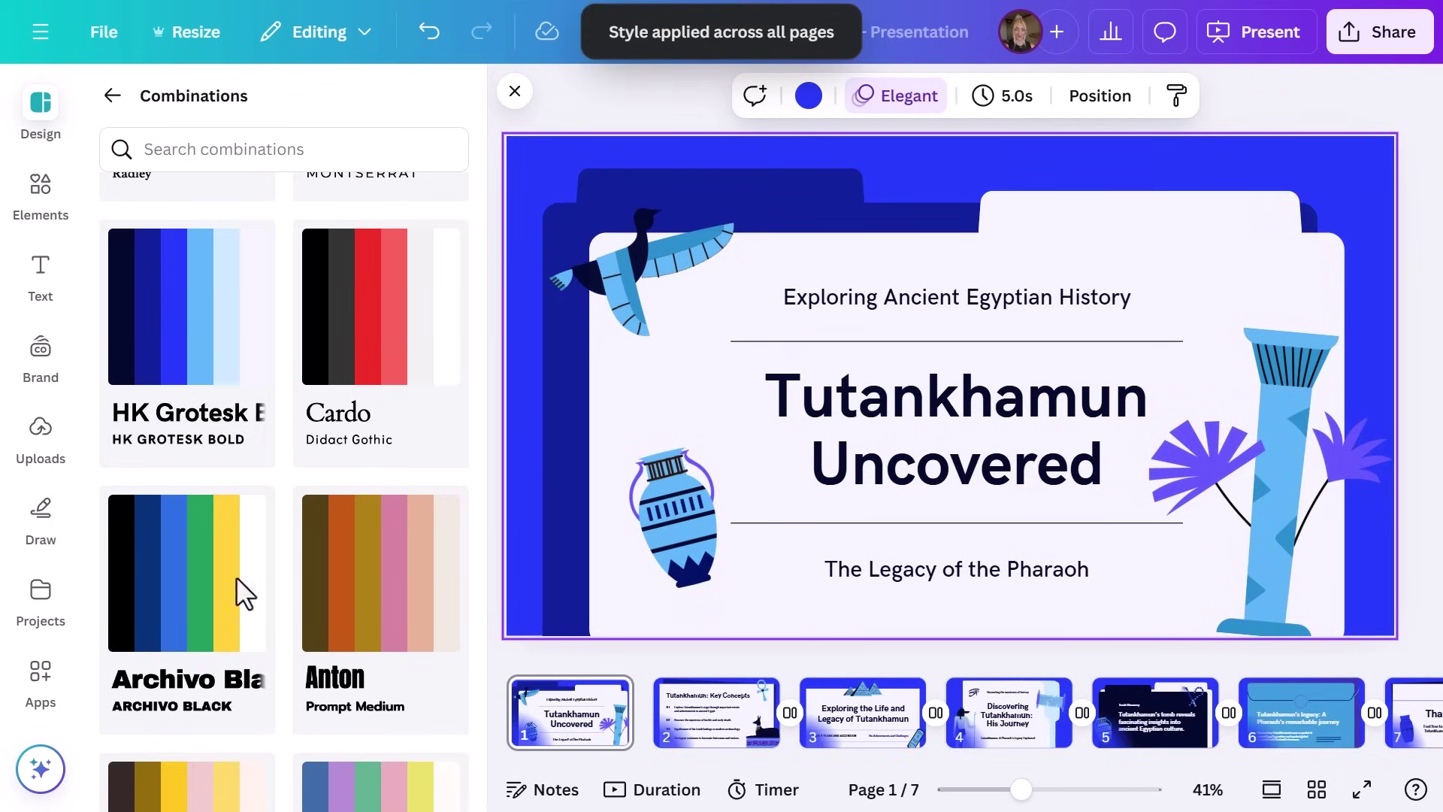
{"action": "left_click", "coordinate": [113, 96]}
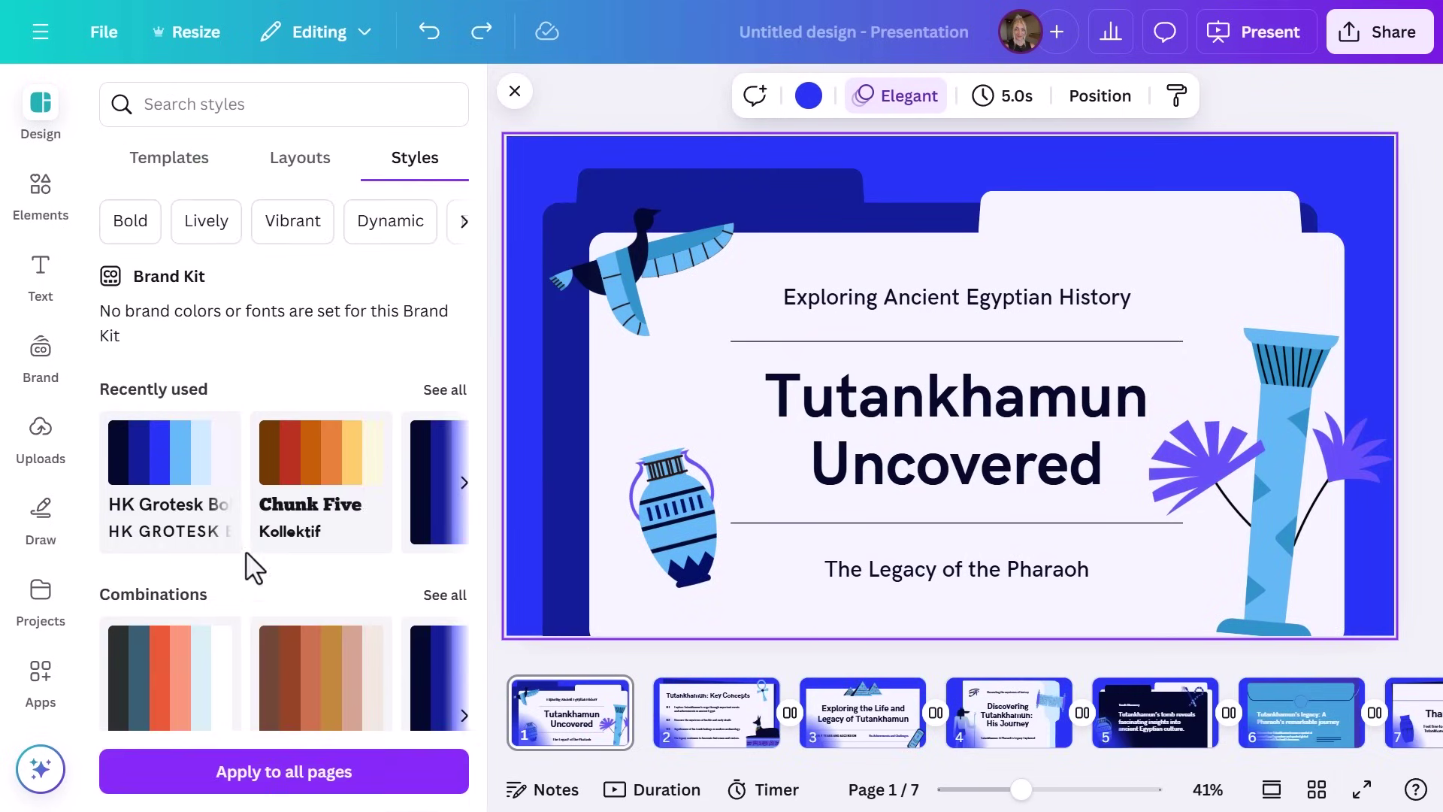
- Preview and shuffle the slate and teal colour palette, then move to slide 2
{"action": "left_click", "coordinate": [448, 497]}
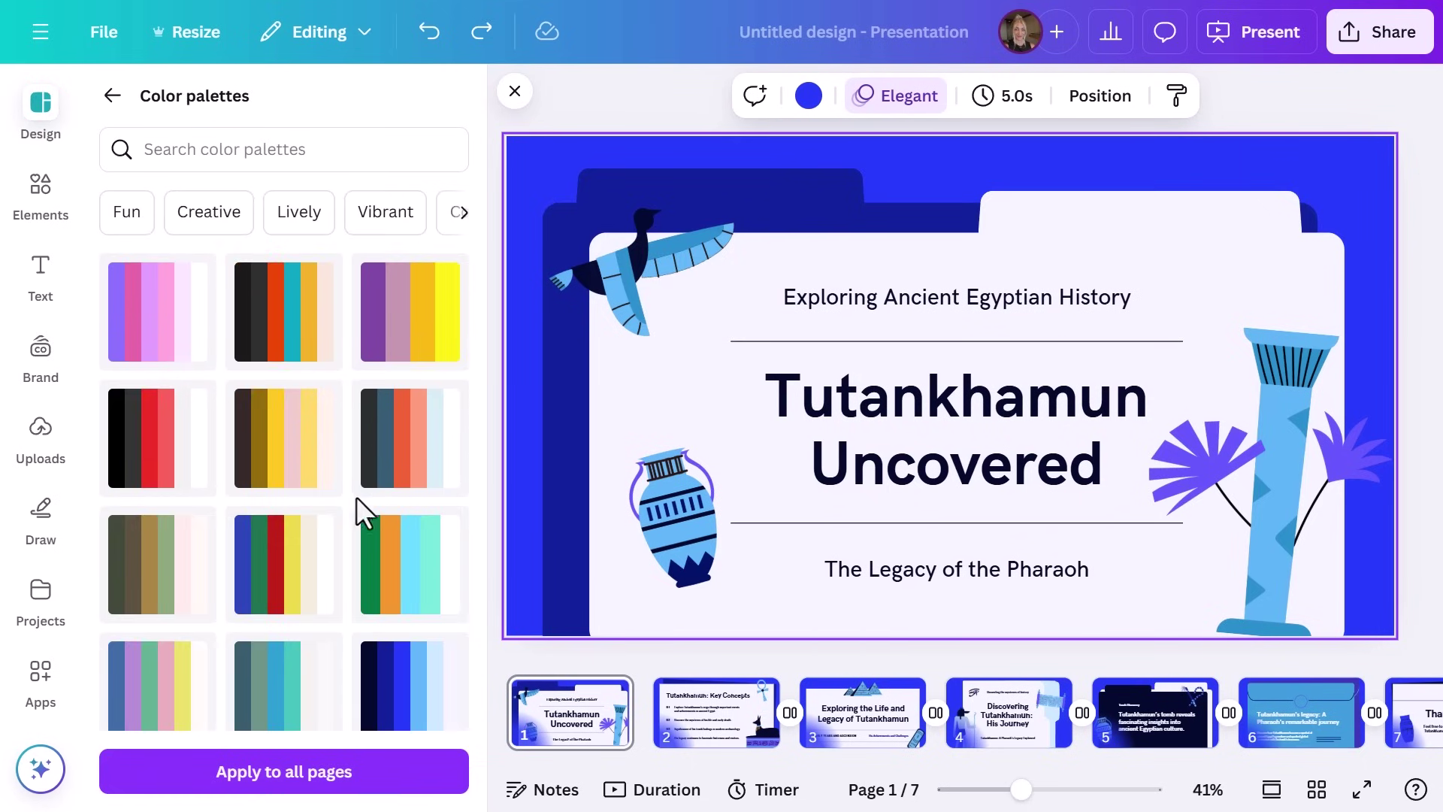
{"action": "scroll", "coordinate": [373, 500], "scroll_direction": "down", "scroll_amount": 1}
{"action": "left_click", "coordinate": [287, 396]}
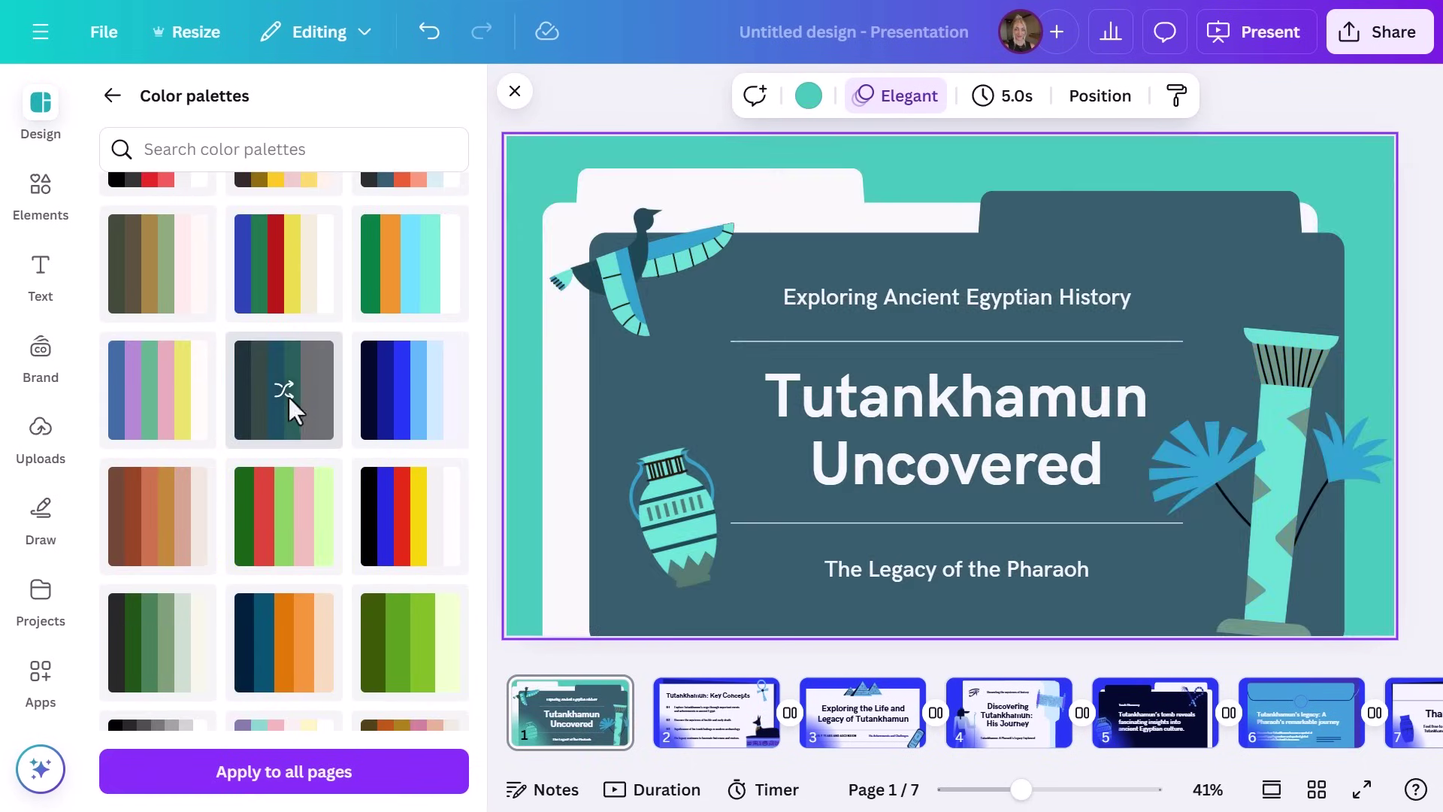
{"action": "left_click", "coordinate": [288, 397]}
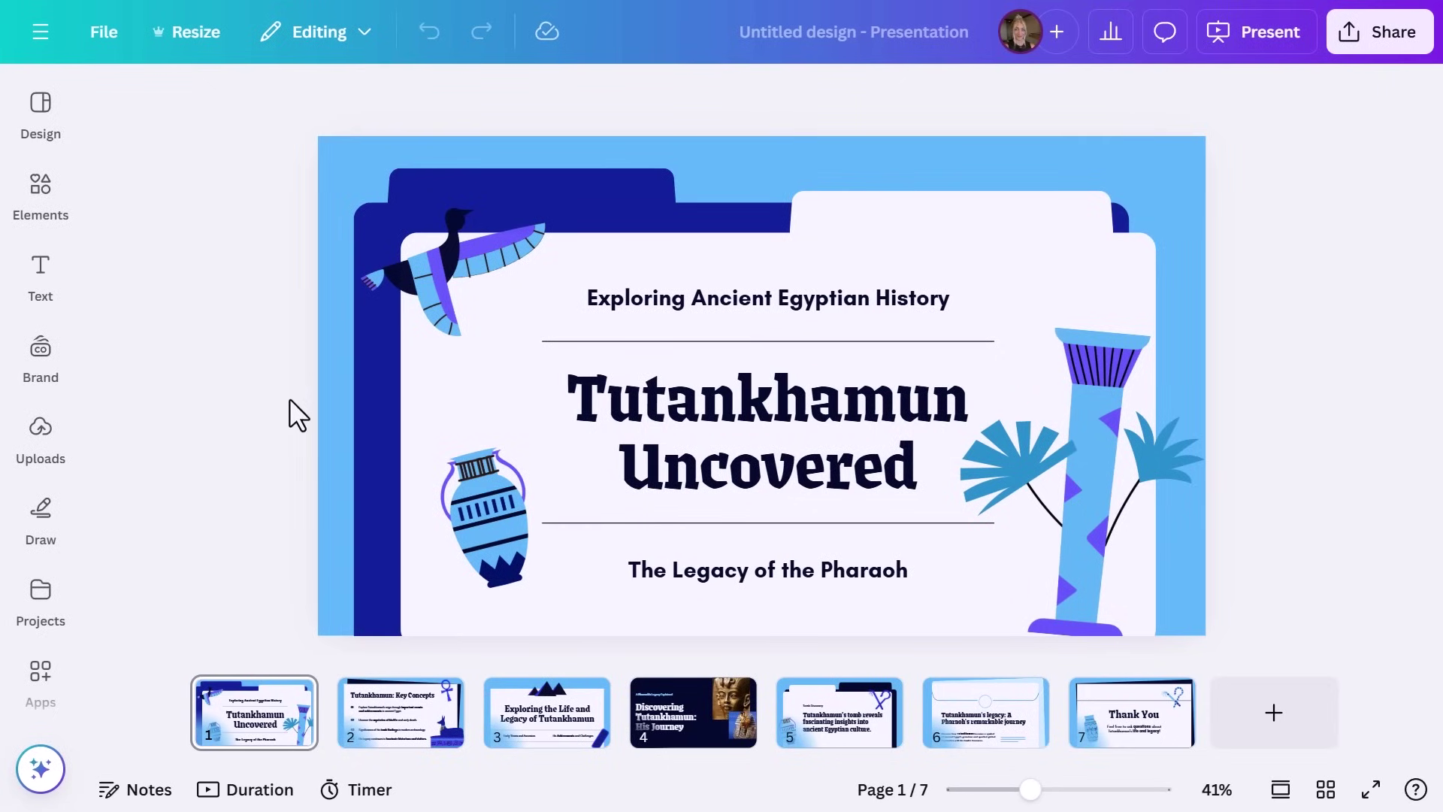
{"action": "left_click", "coordinate": [402, 712]}
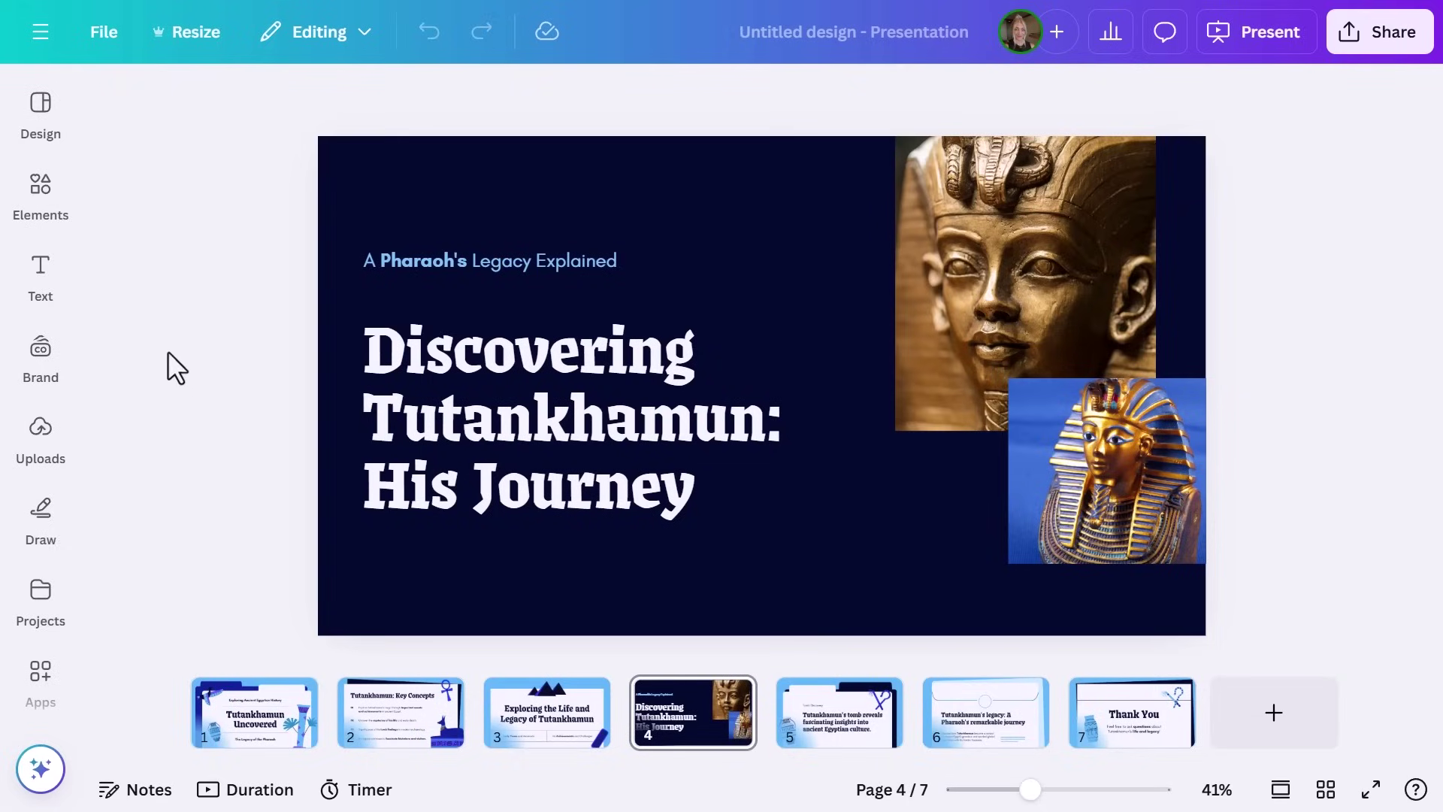
- Apply the black layout with a large 05 and two angled pharaoh photos to slide 4
{"action": "left_click", "coordinate": [42, 113]}
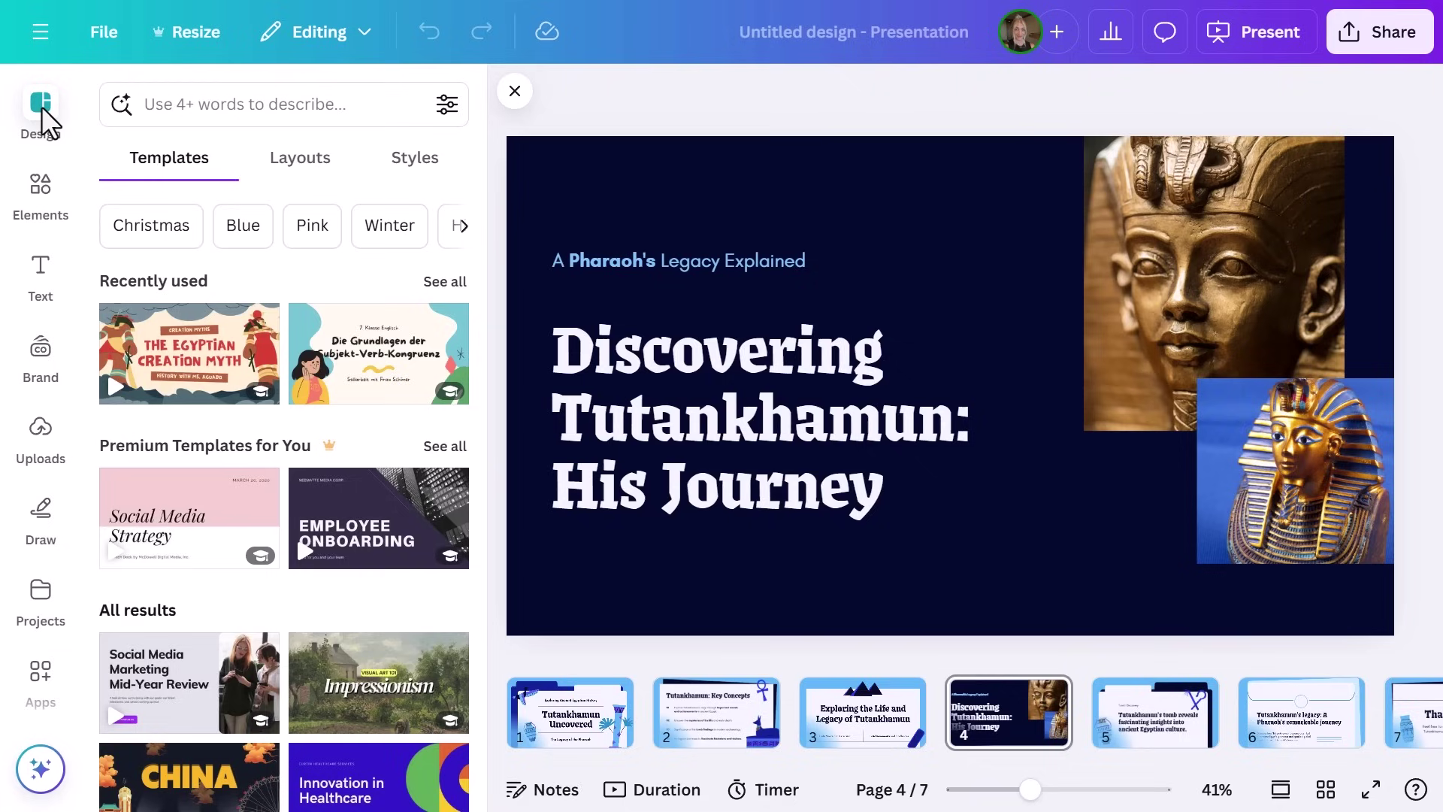
{"action": "left_click", "coordinate": [298, 159]}
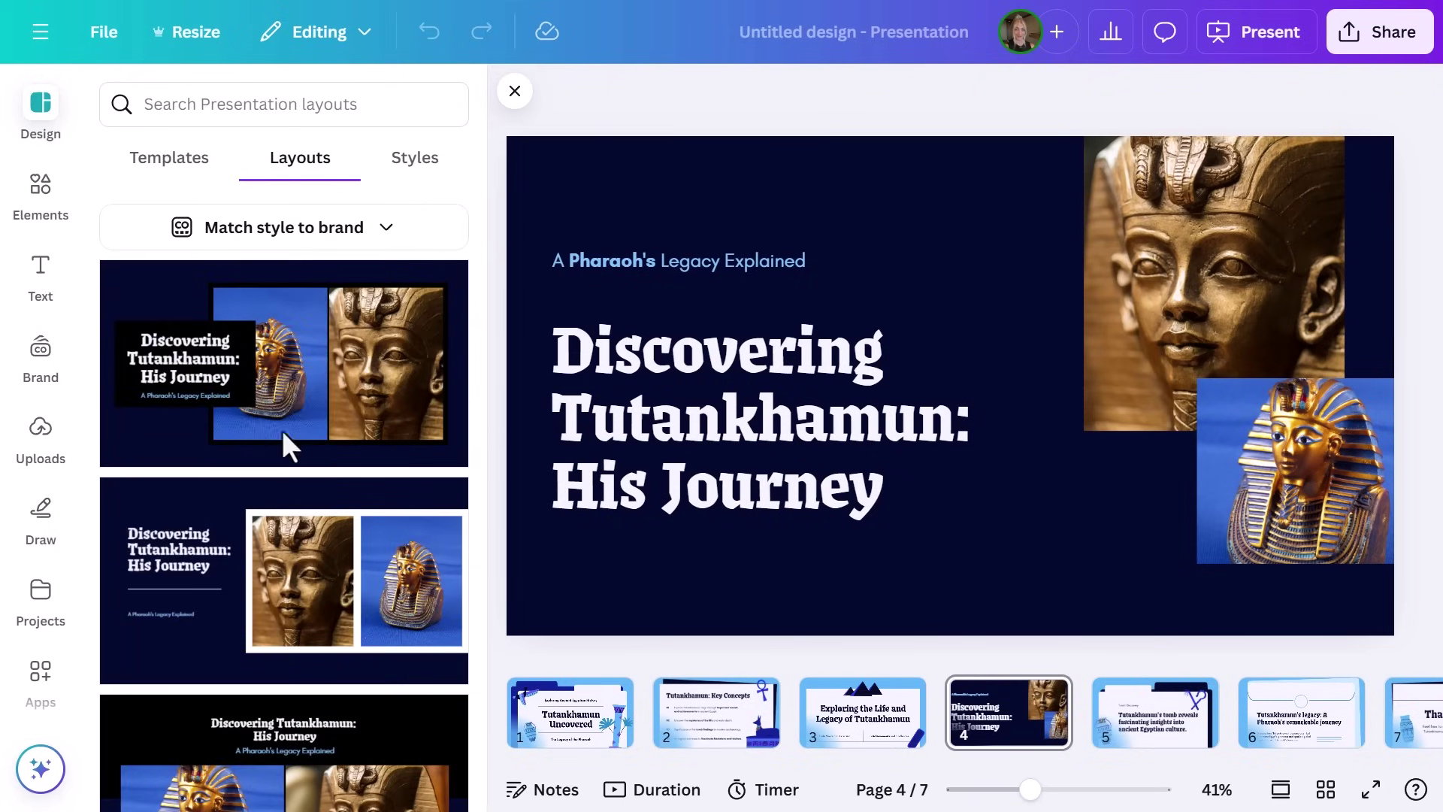
{"action": "scroll", "coordinate": [281, 475], "scroll_direction": "down", "scroll_amount": 5}
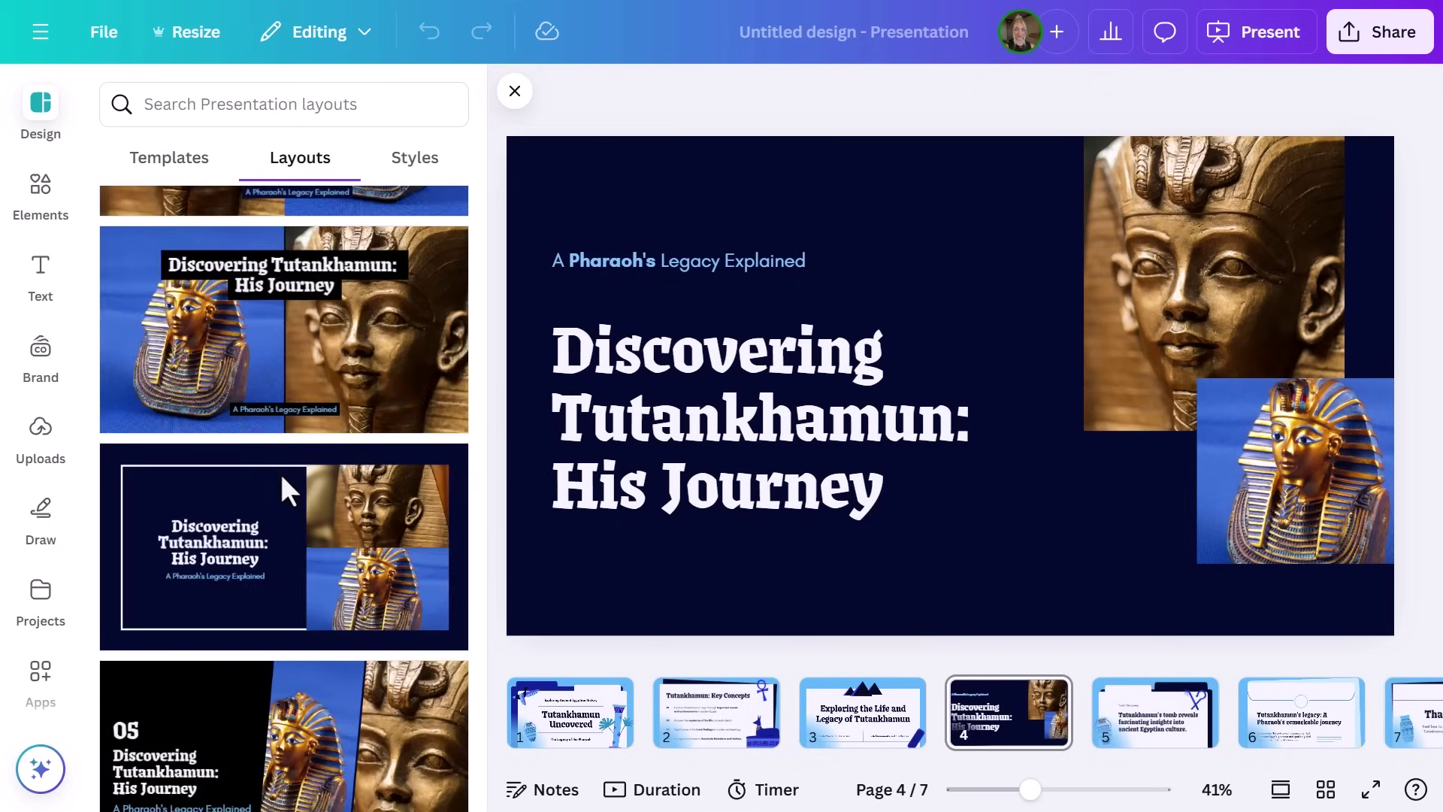
{"action": "scroll", "coordinate": [279, 472], "scroll_direction": "down", "scroll_amount": 5}
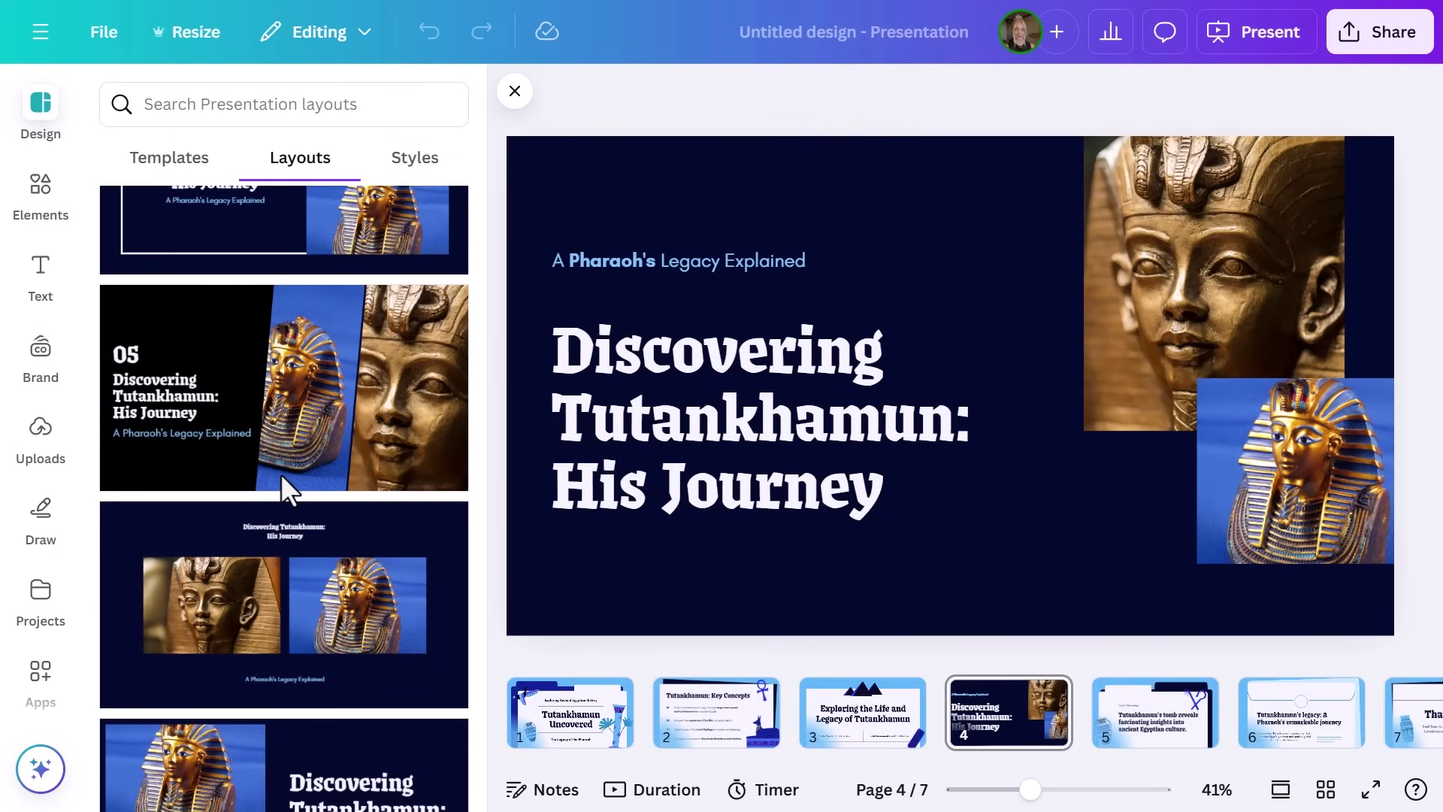
{"action": "left_click", "coordinate": [284, 373]}
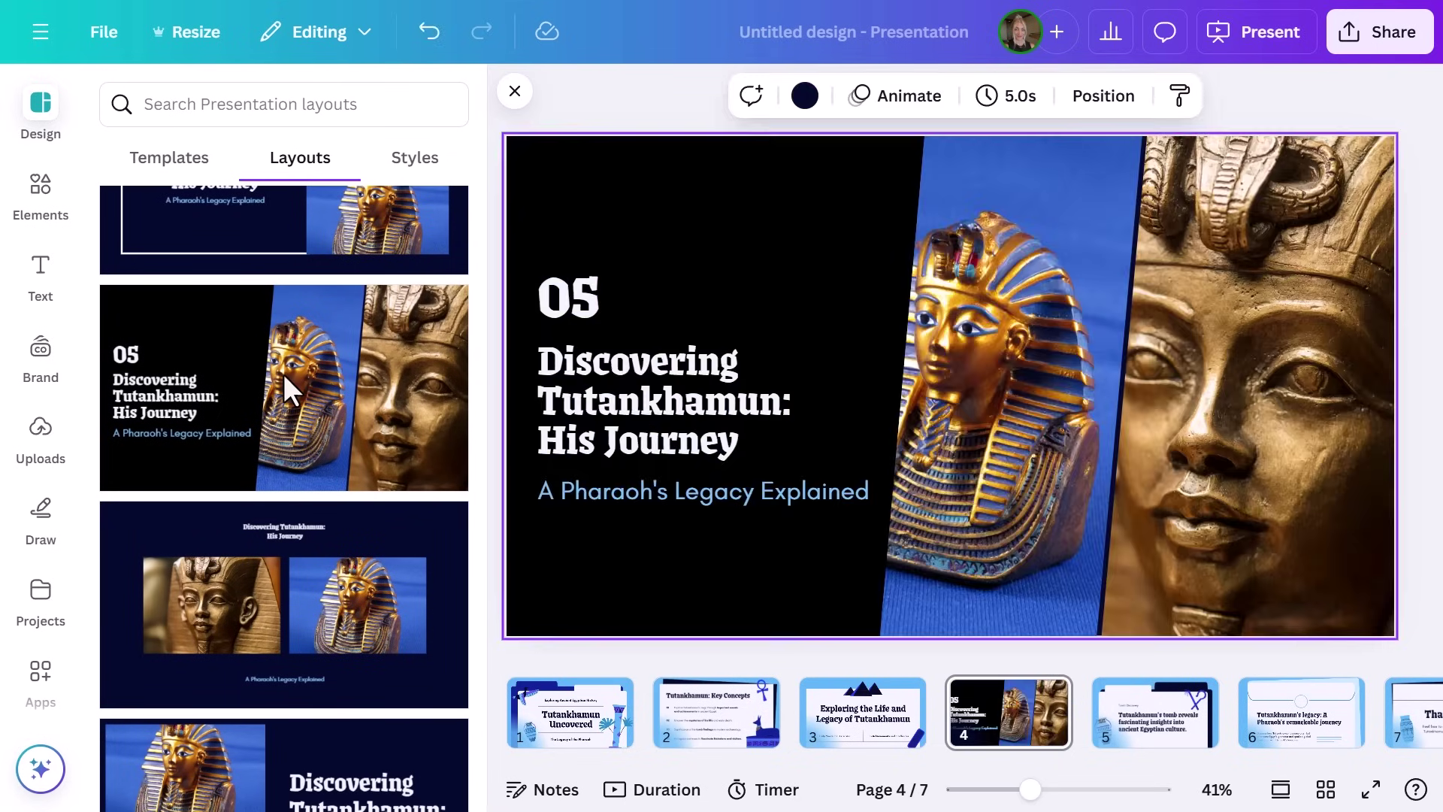